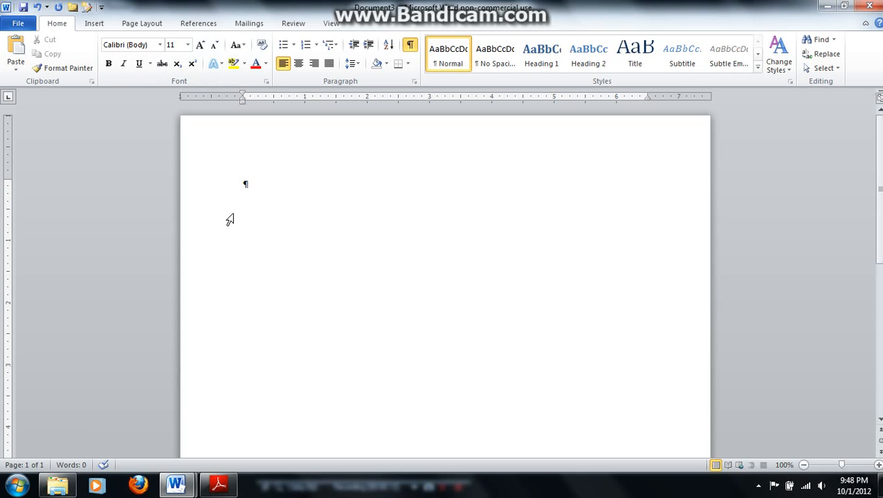
Hide the formatting marks and set the blank document's font to Times New Roman, size 12
click(230, 220)
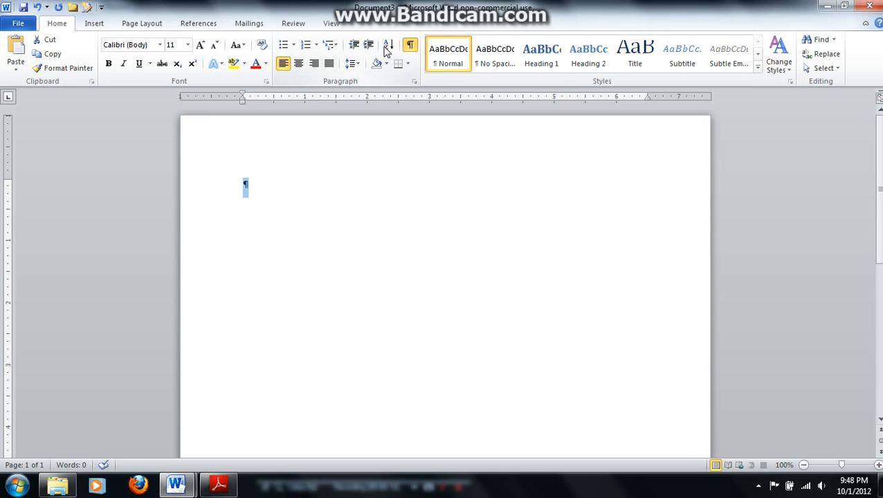
click(409, 44)
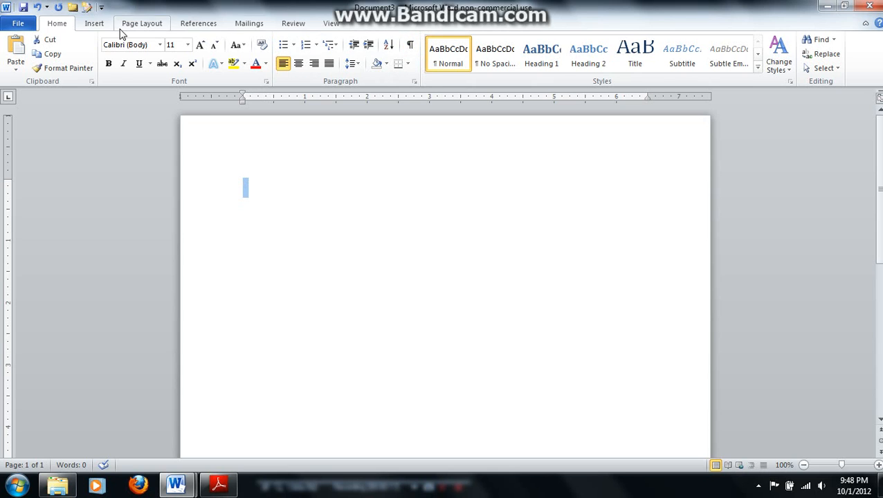
click(158, 45)
click(161, 117)
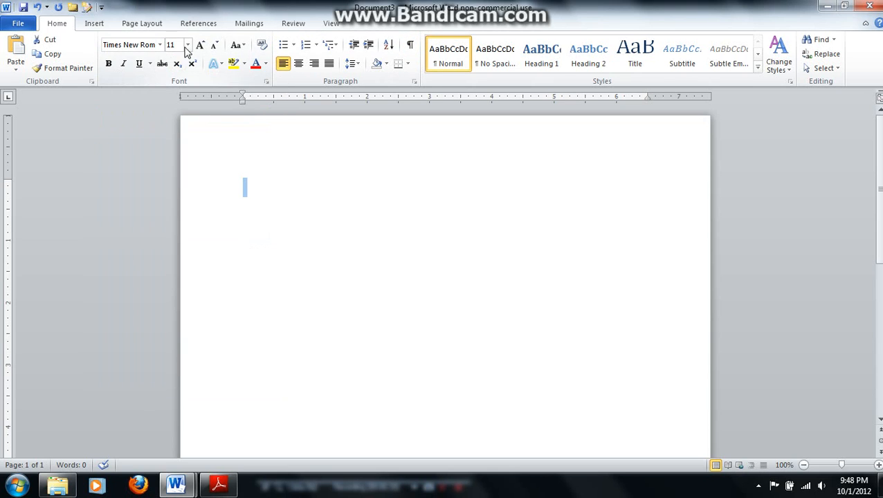
click(187, 45)
click(172, 103)
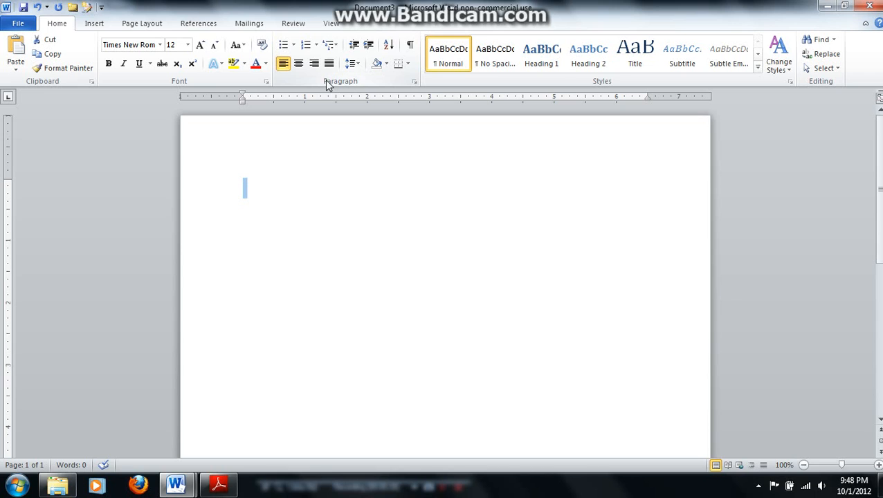
Set the body paragraph's spacing after to 0 pt and its line spacing to Double
click(414, 81)
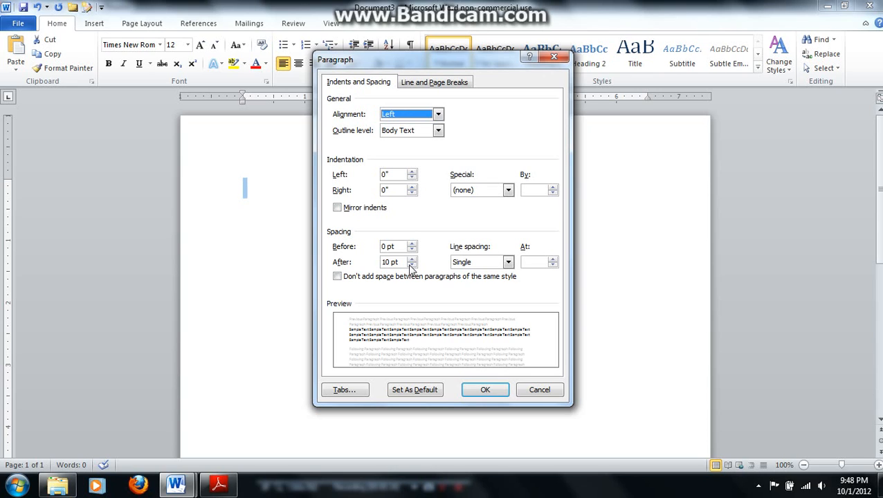
click(412, 265)
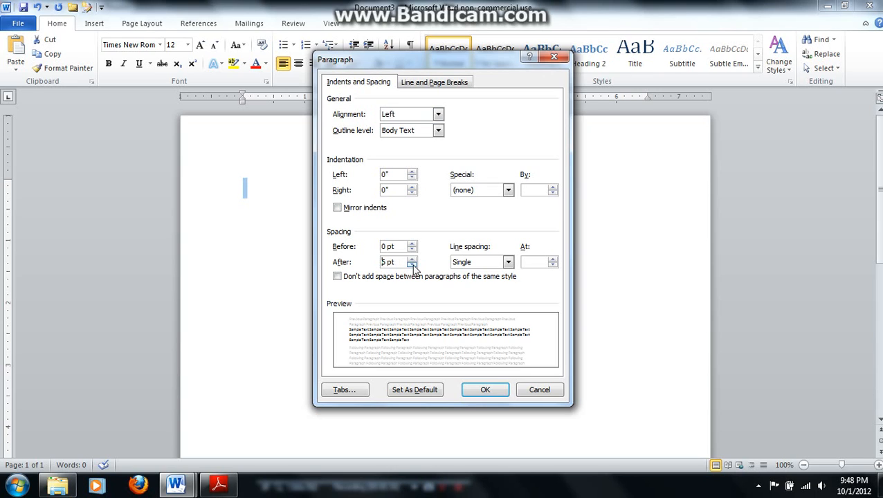
click(508, 263)
click(497, 290)
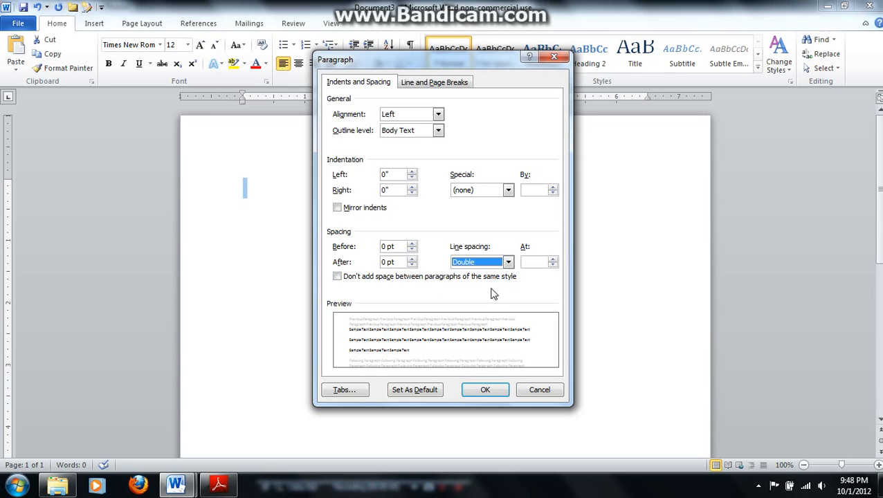
click(485, 390)
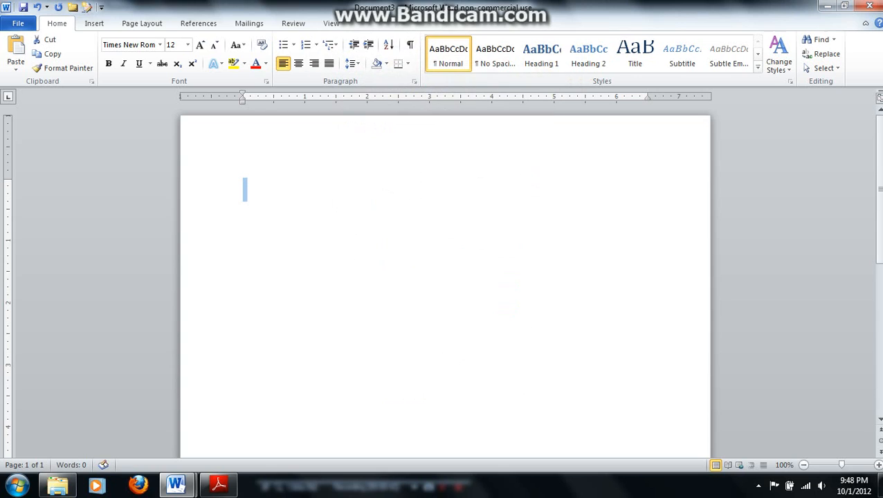
key(Return)
key(Return)
Open the page header for editing and set its font to Times New Roman, size 12
double_click(244, 153)
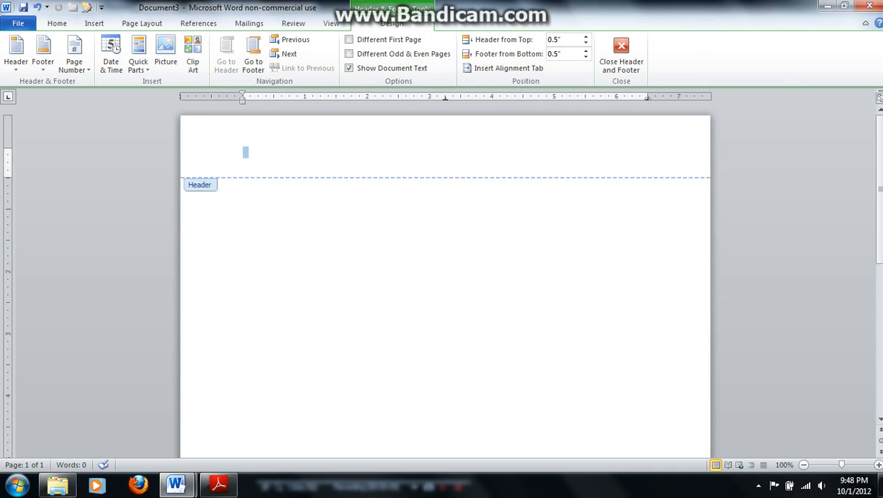
click(57, 22)
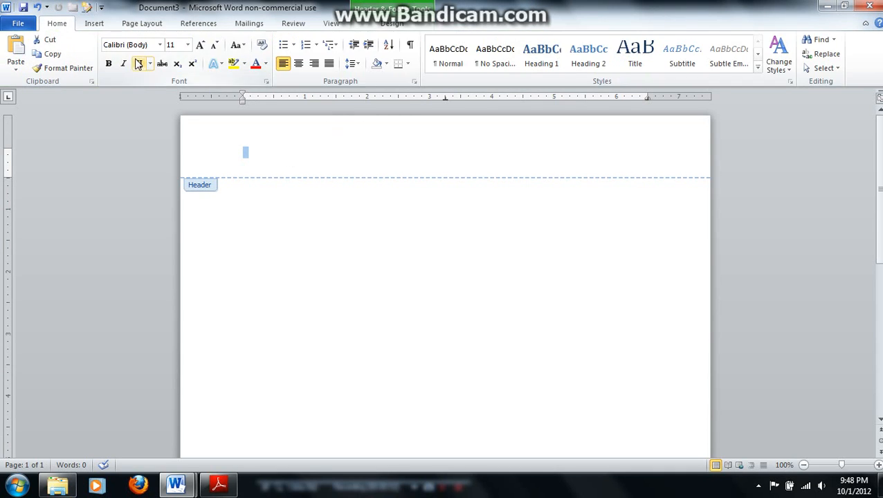
click(160, 44)
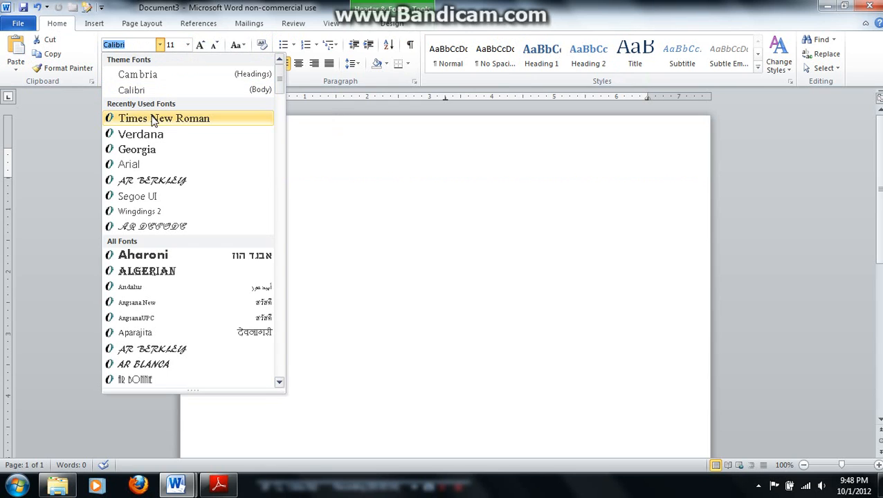
click(154, 120)
click(188, 45)
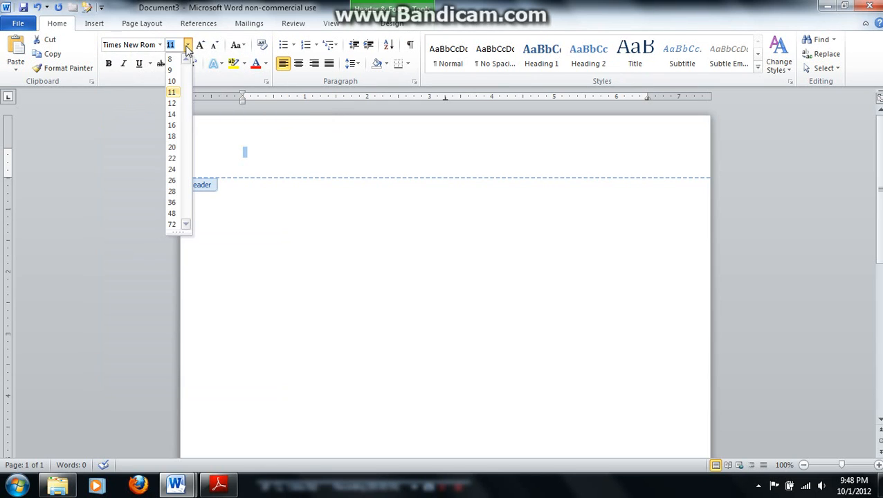
click(172, 103)
Turn on the Different First Page option for the document's header
click(247, 154)
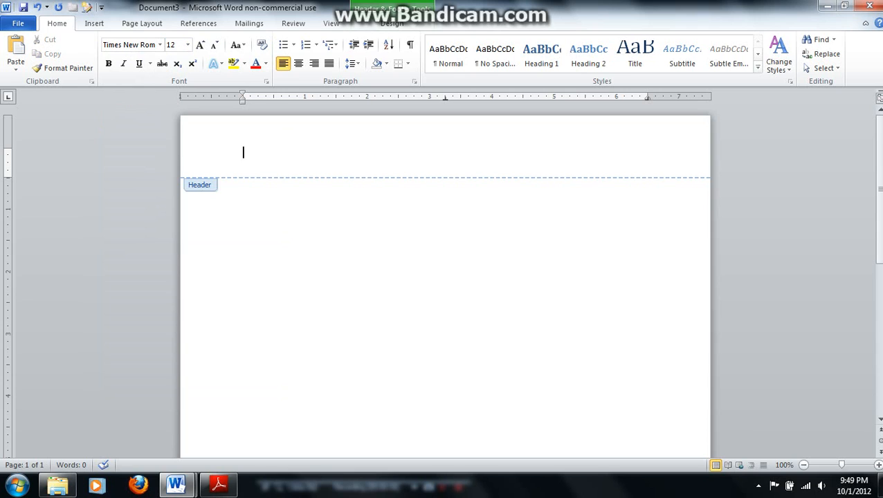
click(390, 26)
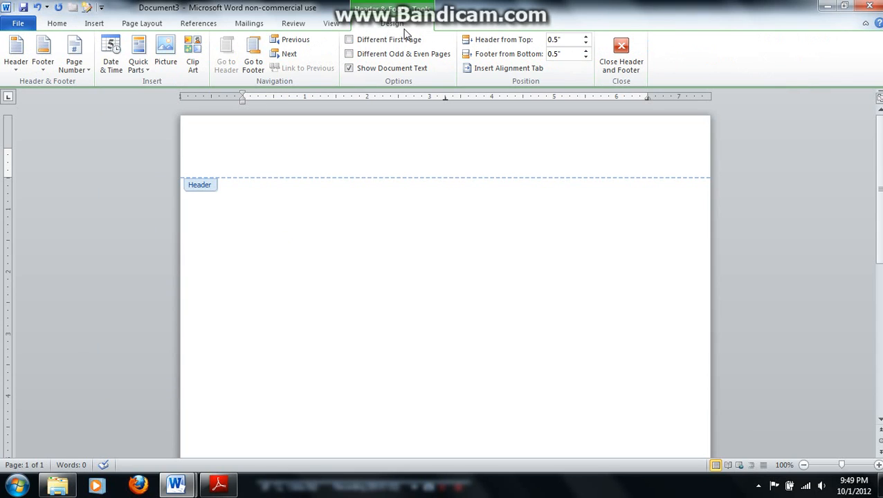
click(351, 41)
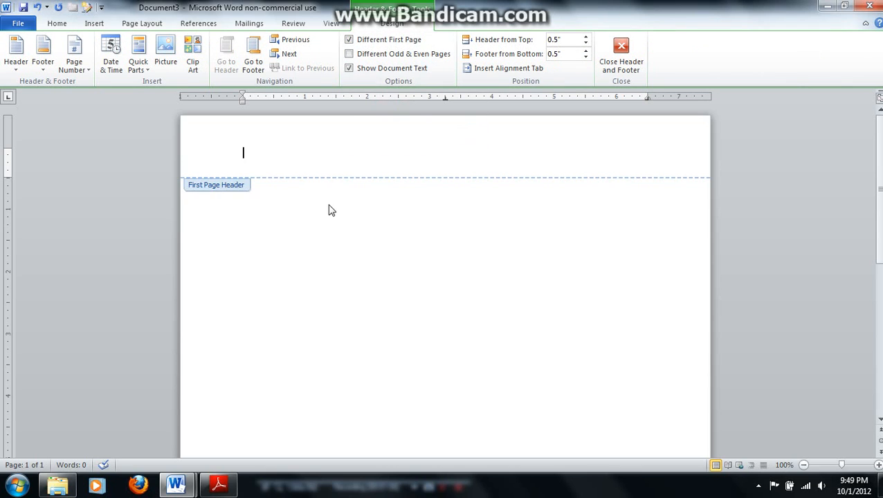
text(RU)
key(BackSpace)
key(BackSpace)
key(BackSpace)
Set the first page header's font to Times New Roman, size 12
click(60, 25)
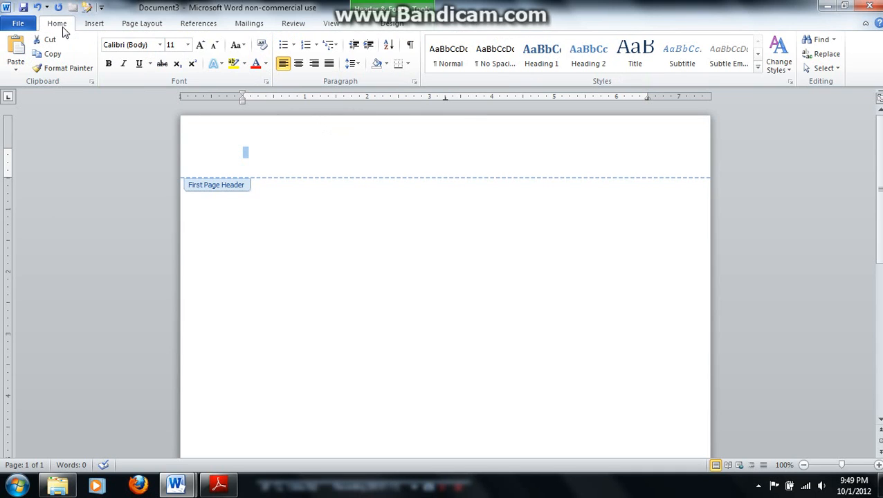
click(160, 45)
click(153, 118)
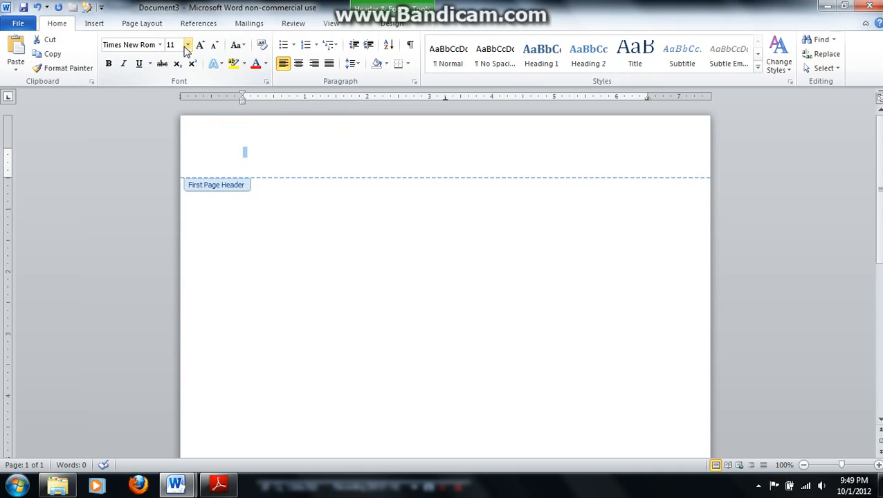
click(187, 45)
click(173, 108)
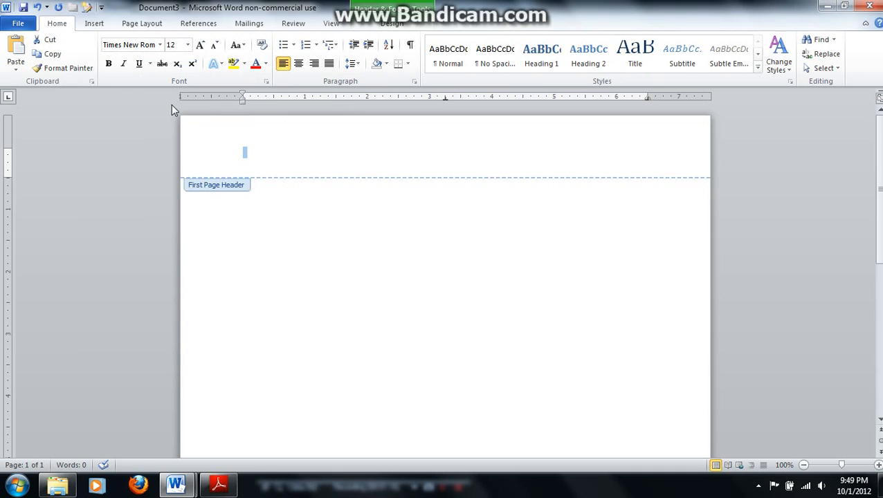
click(248, 155)
Enter "RUNNING HEAD: Effects of Alcoholism" in the first page header
text(Runni)
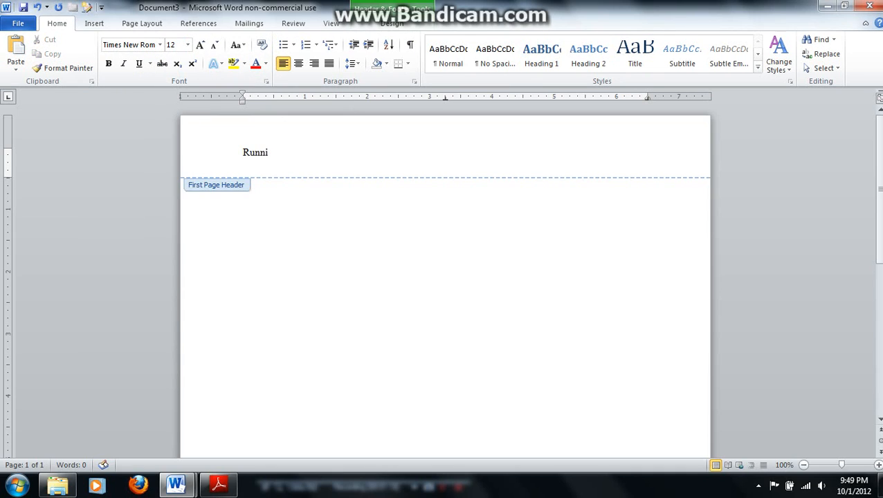
text(ng)
key(BackSpace)
key(BackSpace)
key(BackSpace)
key(BackSpace)
key(BackSpace)
key(BackSpace)
text(UNNING HEAD:)
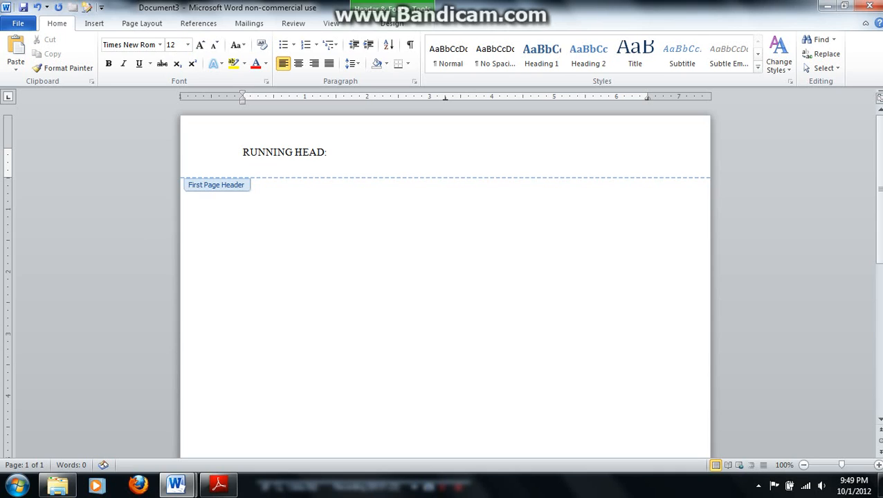
text( Effects of)
text(Alcoholism)
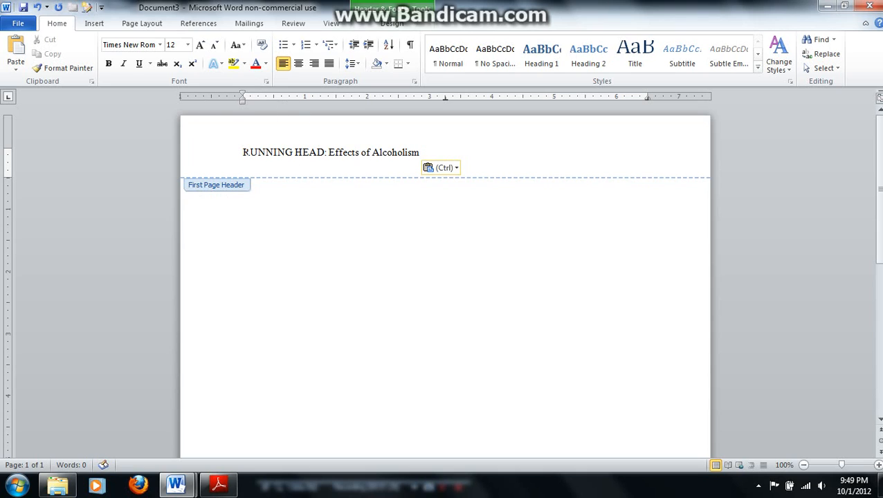
Add a plain page number at the right margin of the first page header and close the header
key(Tab)
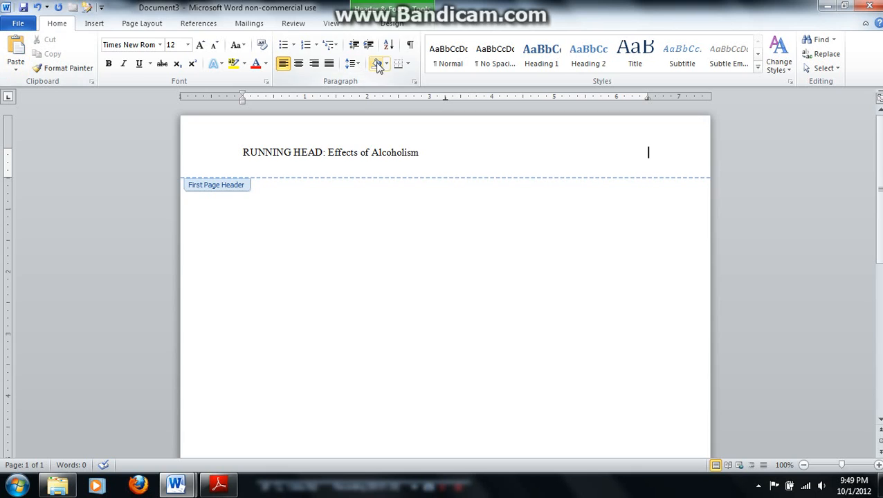
click(396, 25)
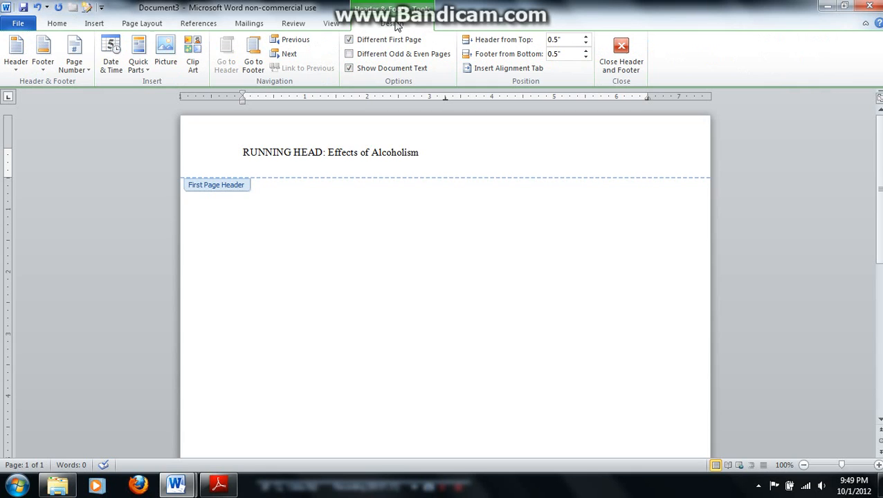
click(85, 70)
mouse_move(104, 126)
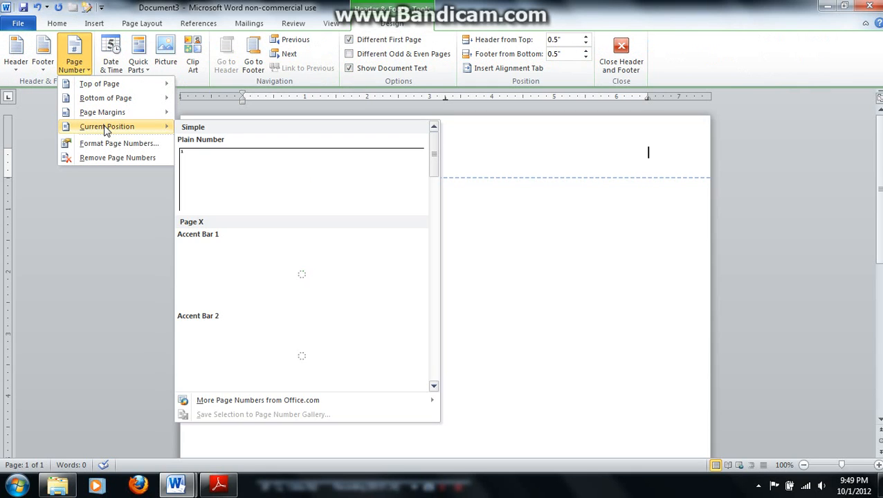
click(253, 162)
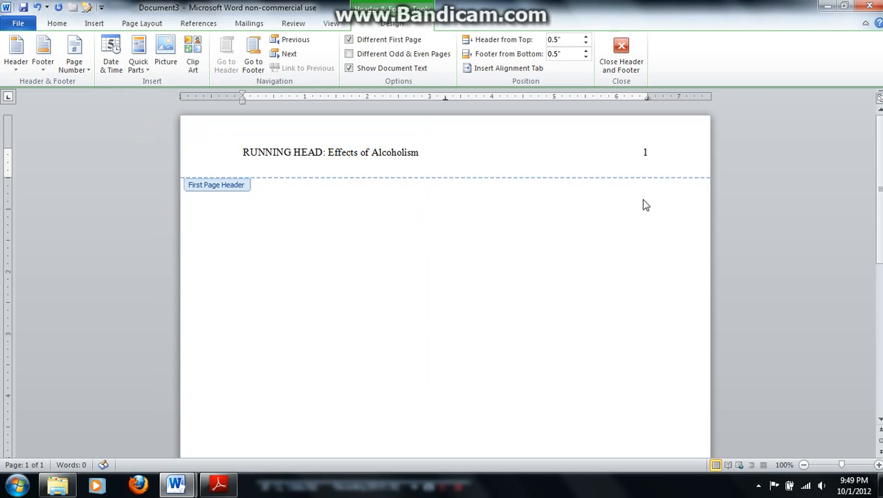
click(622, 50)
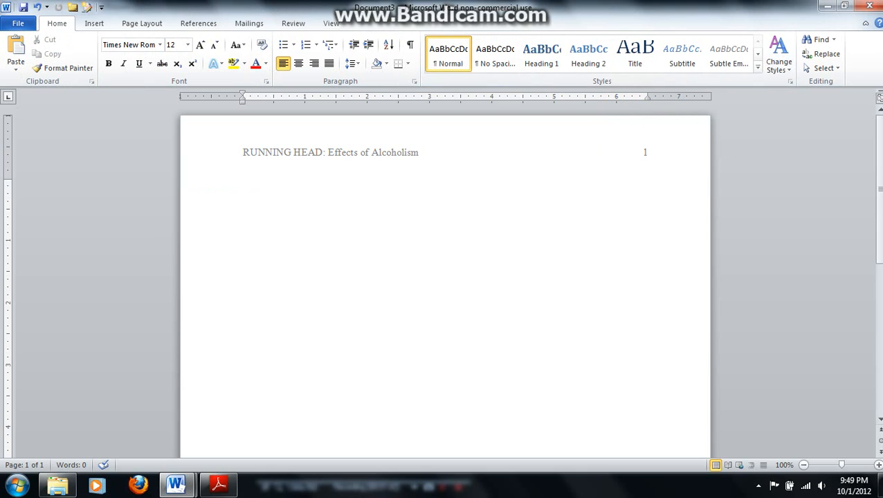
Insert a page break to start a second page and open that page's header for editing
key(ctrl+Return)
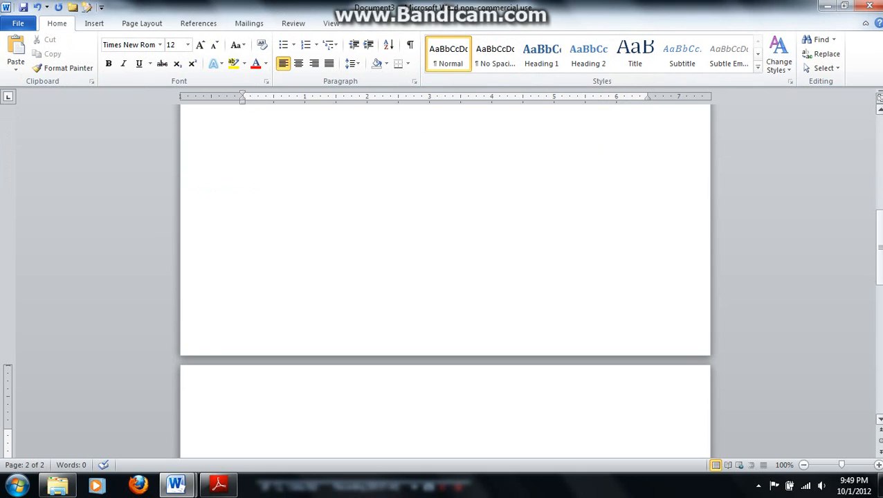
drag(879, 239, 879, 272)
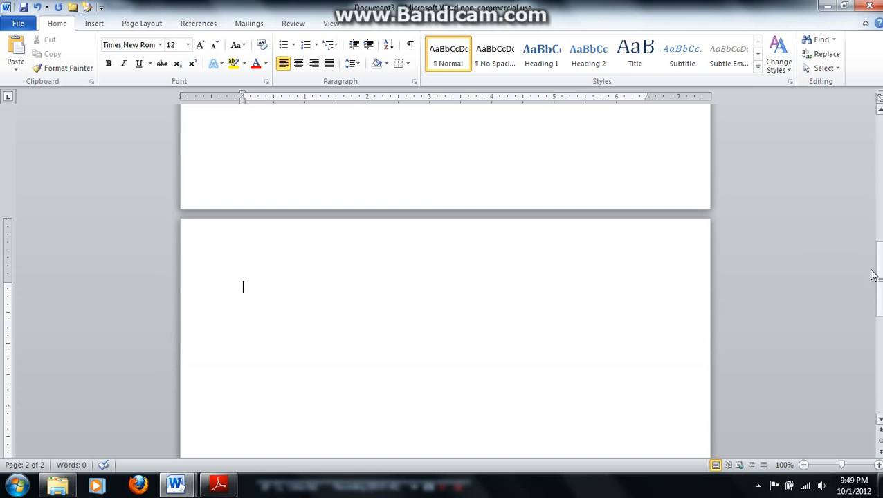
double_click(244, 255)
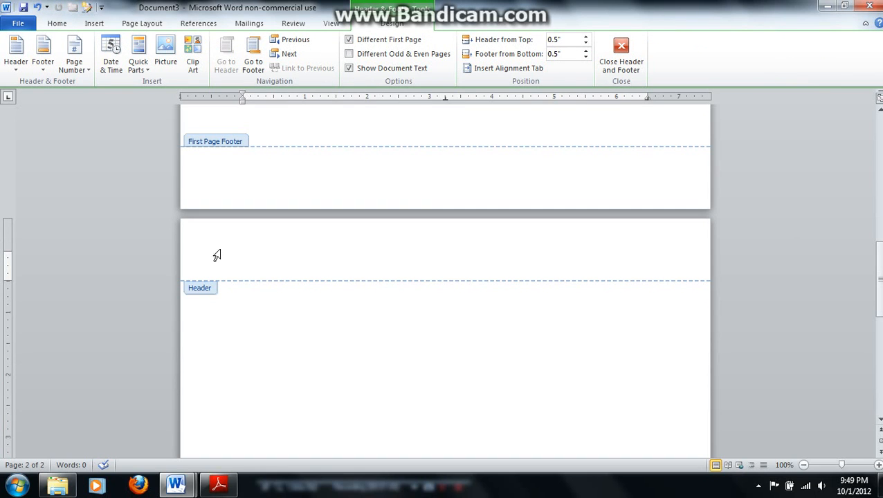
Set the second page header's font to Times New Roman, size 12
click(57, 24)
click(160, 44)
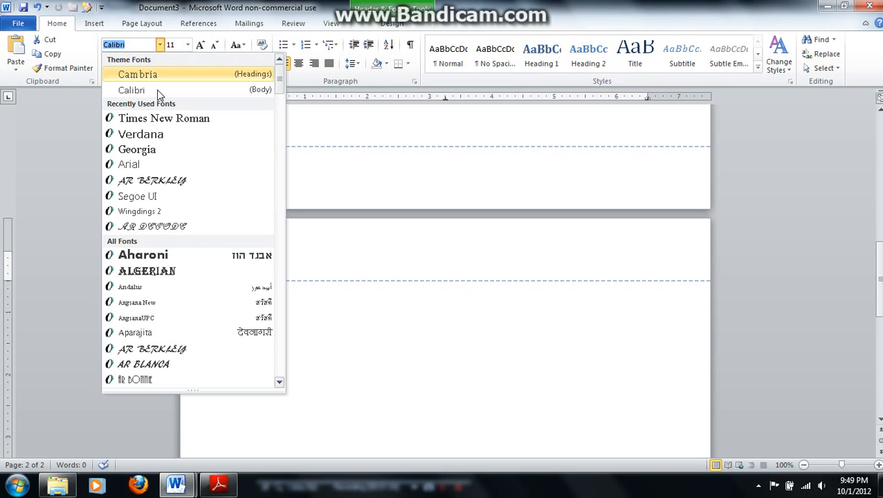
click(159, 119)
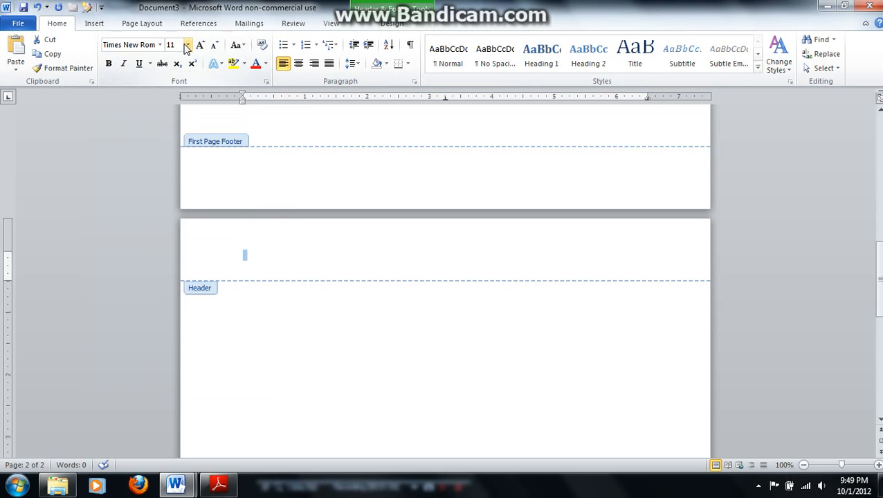
click(187, 44)
click(176, 108)
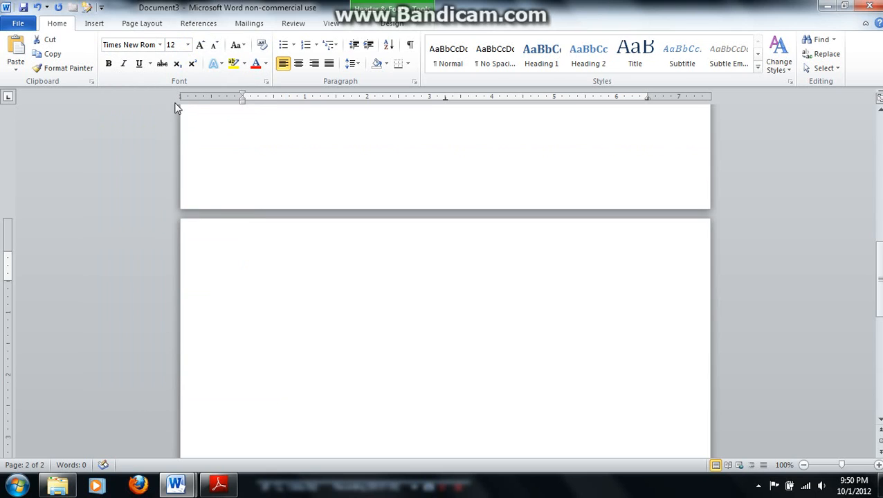
click(246, 256)
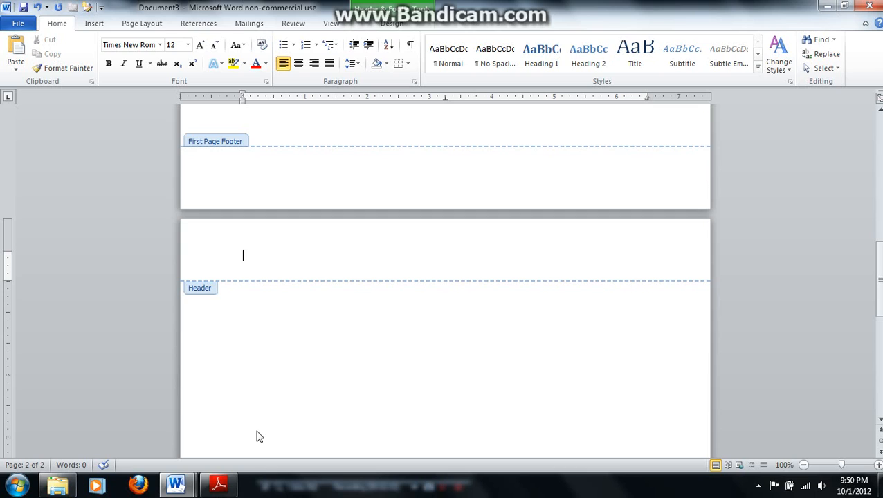
Enter "Effects of Alcoholism" in the second page header and advance to its right tab stop
text(Effects of Alcoholism)
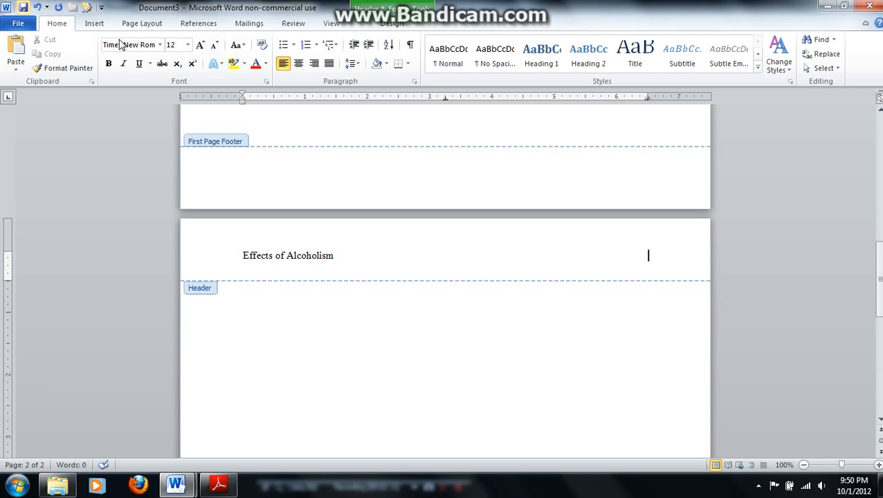
Insert a plain page number at the current position in the second page header and close the header
click(391, 25)
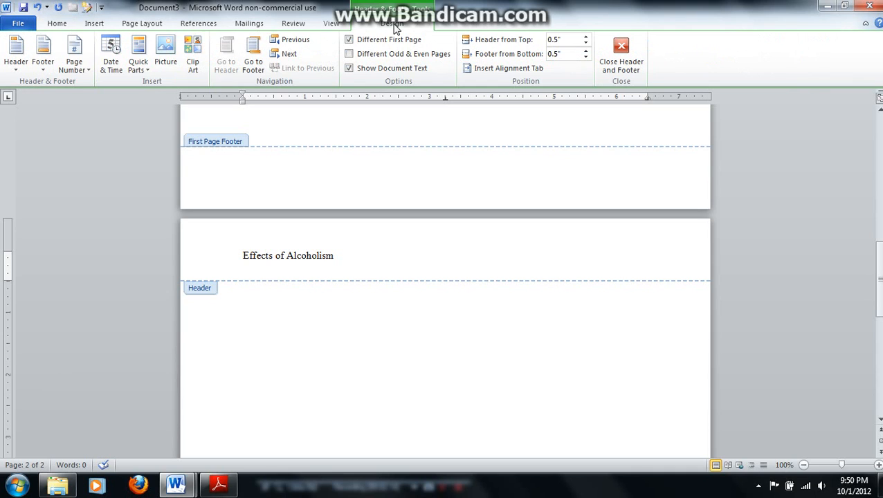
click(86, 70)
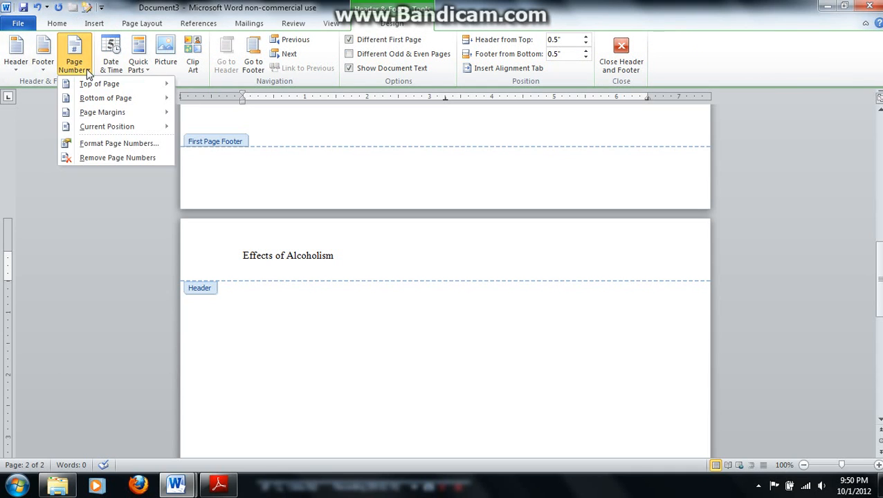
mouse_move(110, 127)
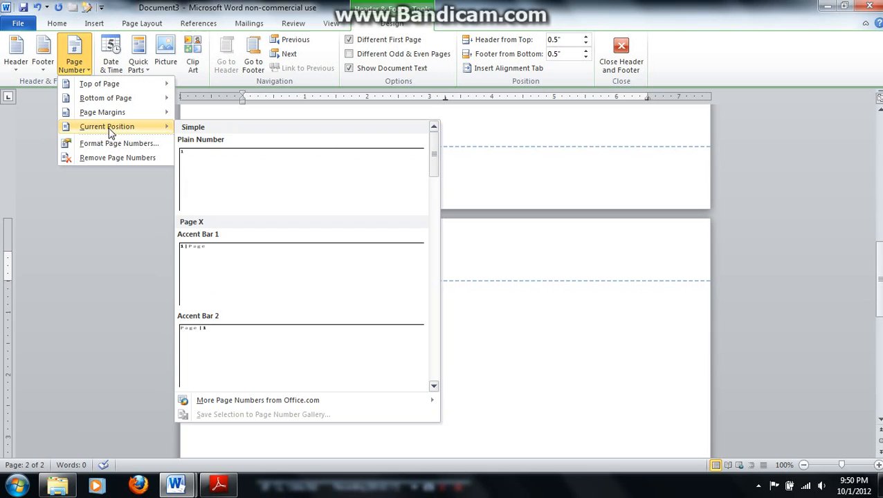
click(247, 169)
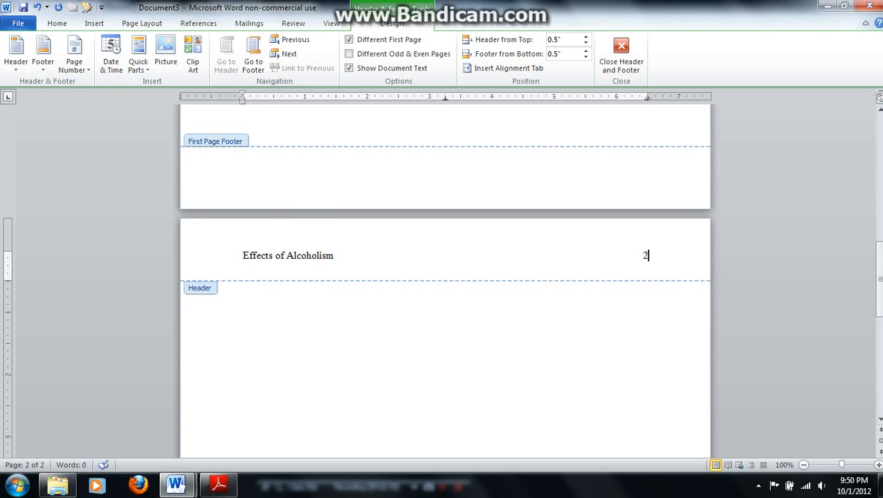
click(621, 54)
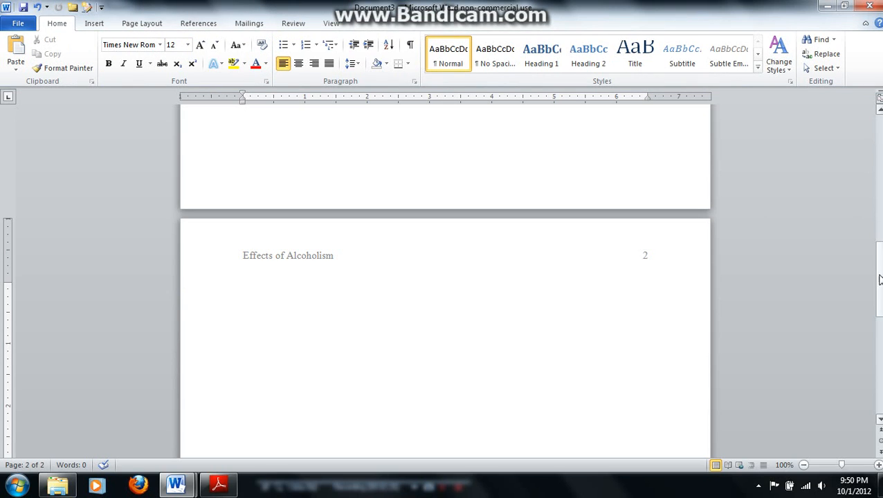
Add blank lines at the start of page 1's body to move the title position down the page
drag(877, 277, 878, 149)
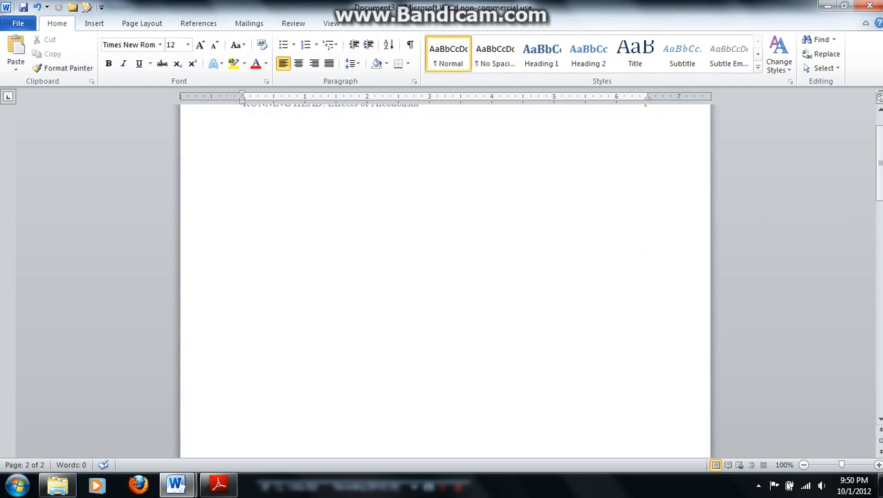
click(244, 159)
key(Return)
key(Return)
key(Return)
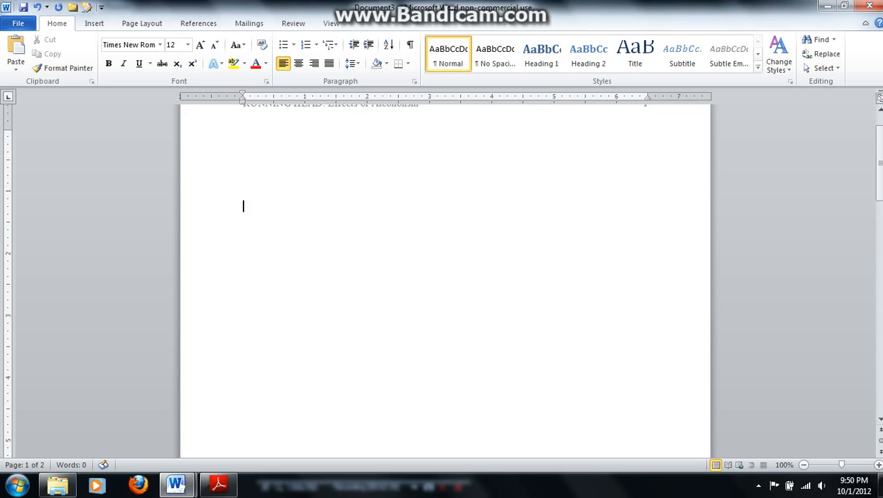
drag(881, 168, 881, 161)
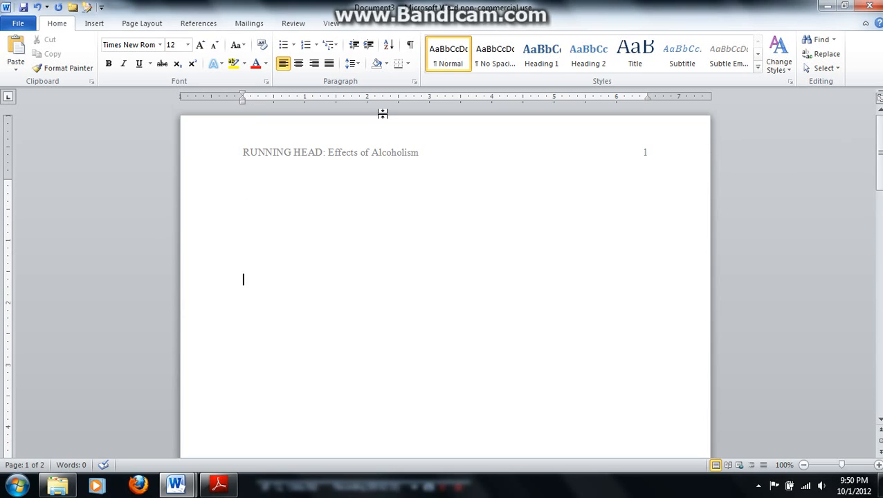
Center the line and enter the title "Effects of Alcoholism on the Brain", followed by a new line
click(299, 63)
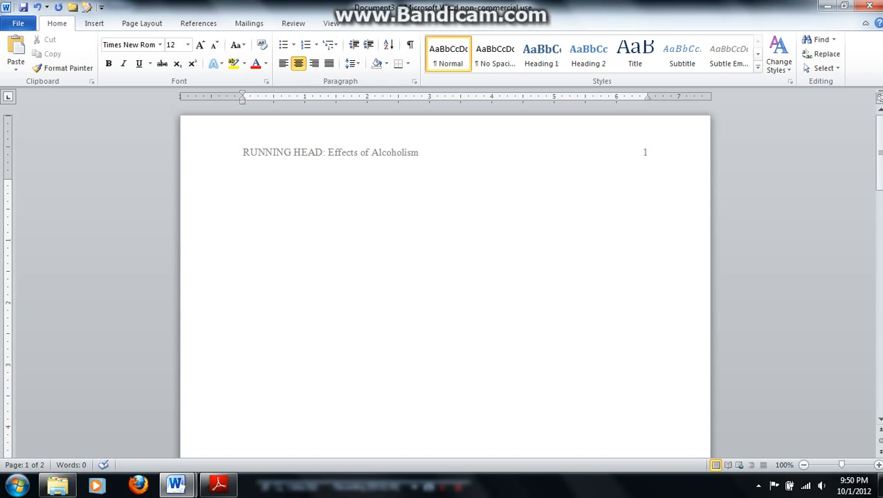
text(Effects of Alc)
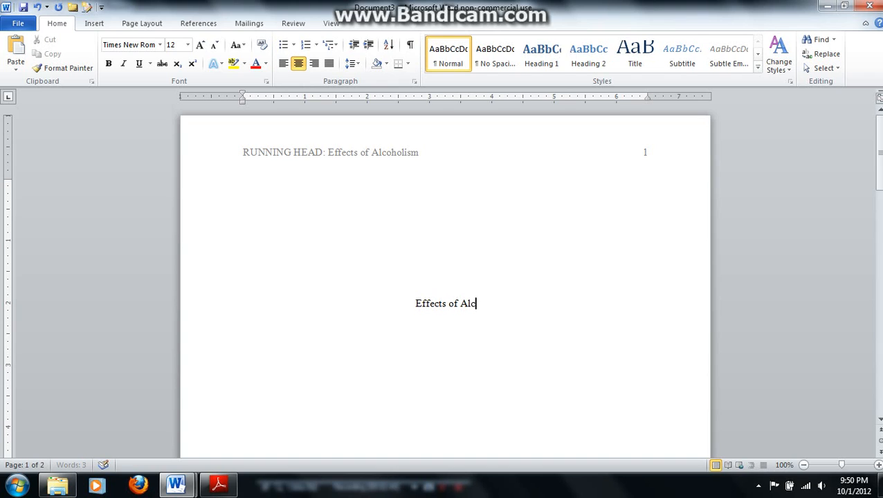
text(oholism on)
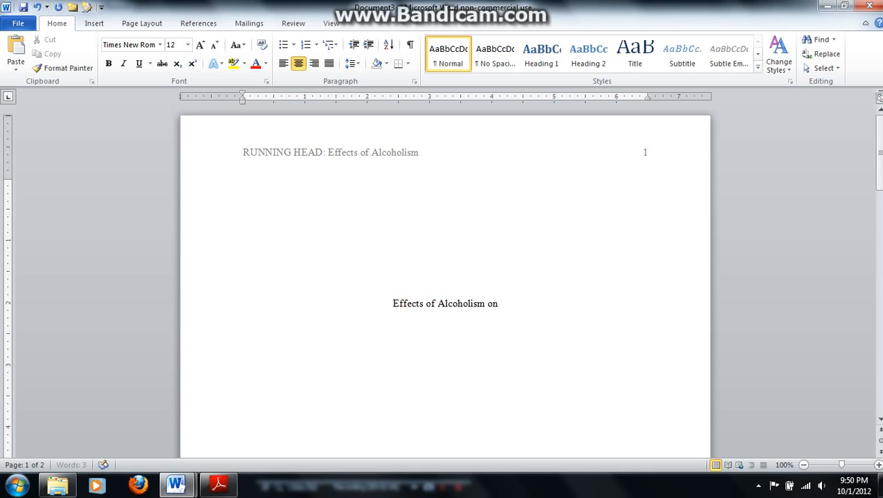
text( the Brain)
key(Return)
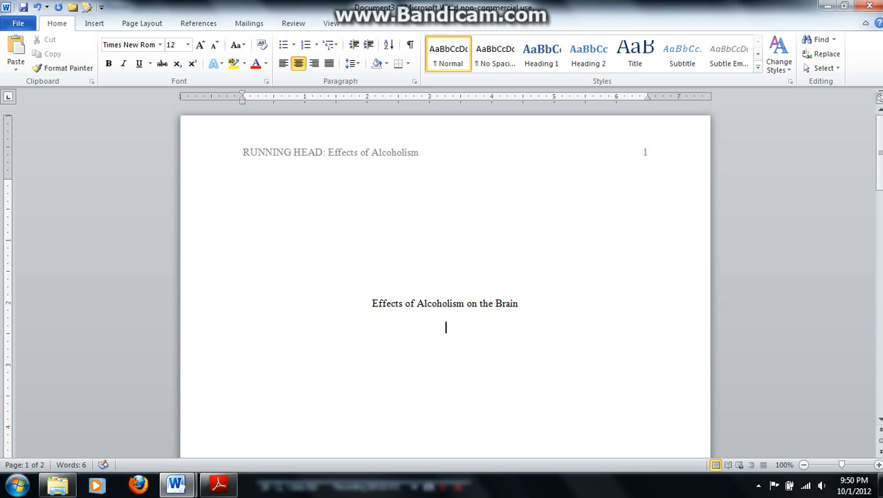
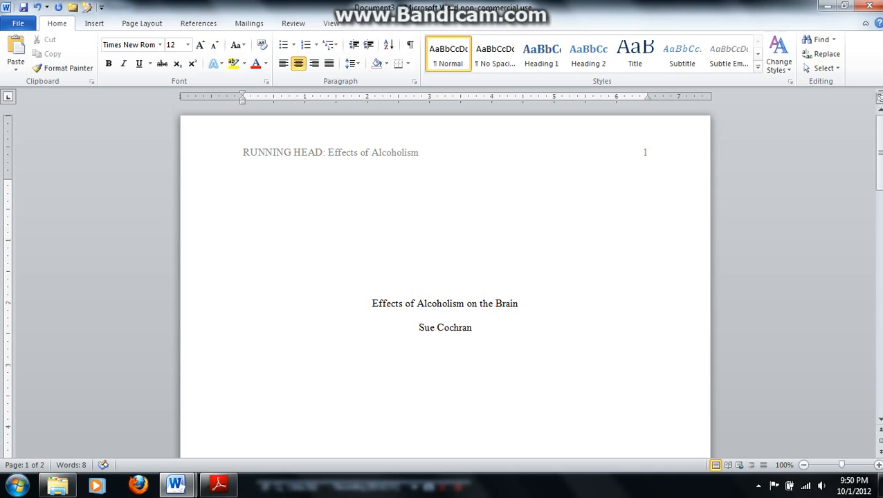
Enter the author's full name below the title and "National American University" on the following line
key(Return)
text(National American University)
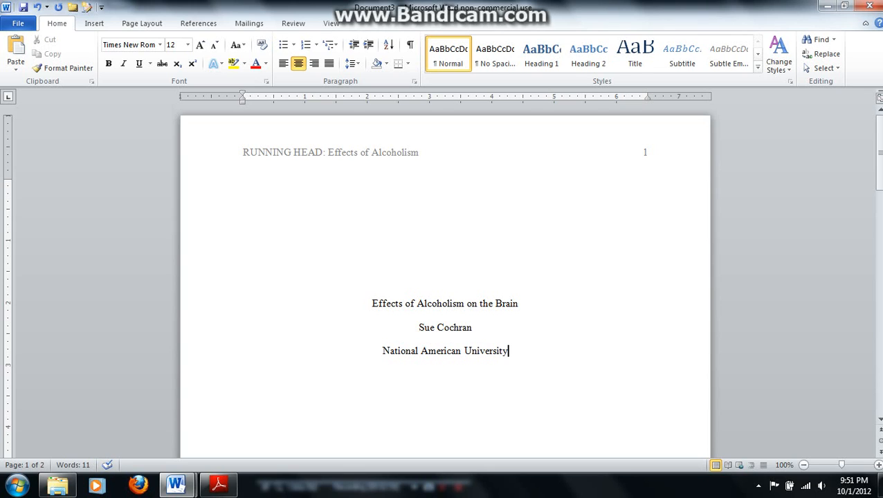
Enter a centered "Abstract" heading at the start of page 2 and begin a left-aligned line below it
drag(877, 154, 878, 294)
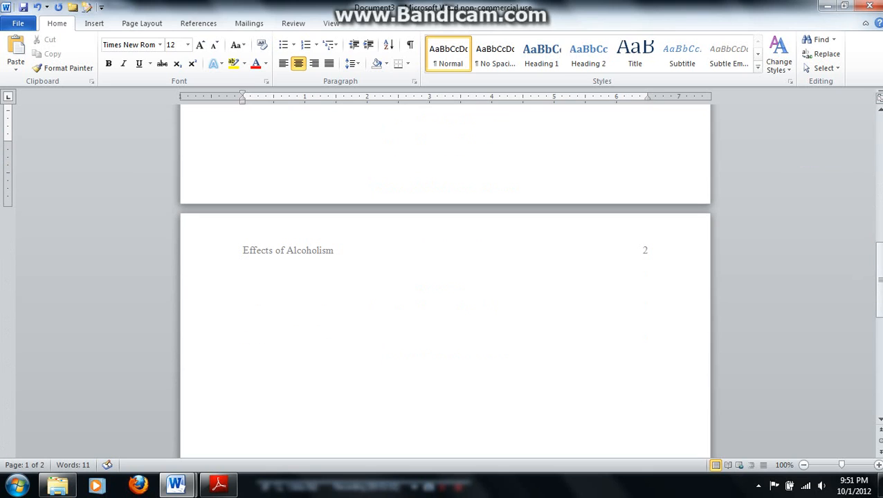
click(243, 282)
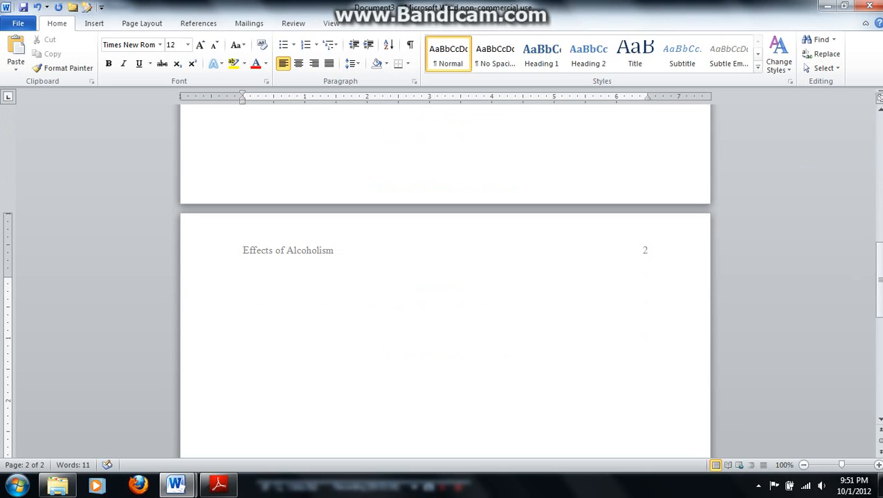
click(299, 65)
text(Abstract)
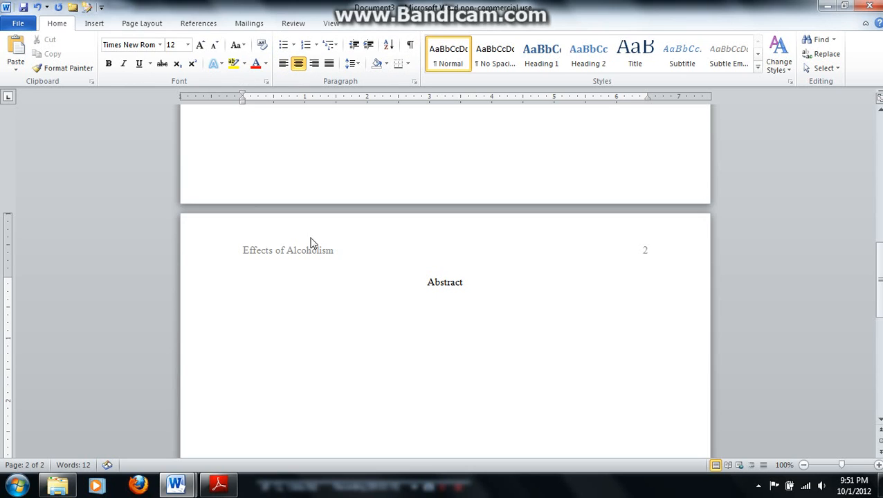
key(Return)
key(ctrl+l)
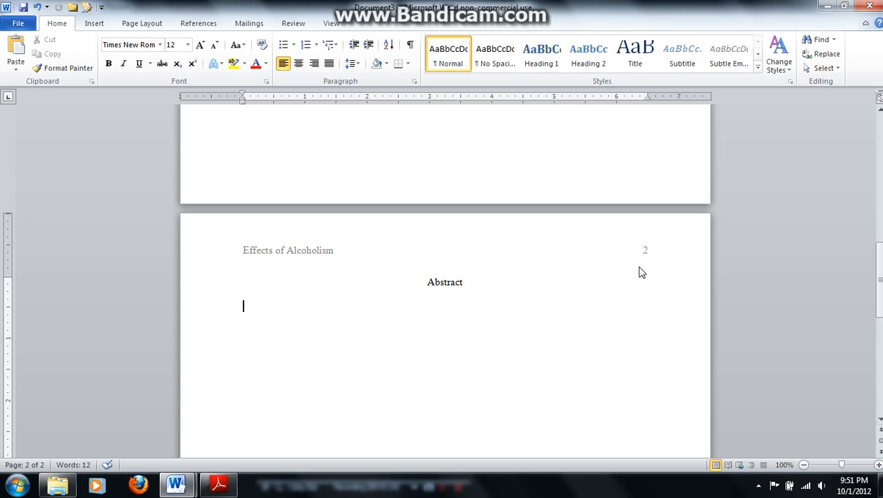
Insert page breaks after the abstract page until the document reaches page 9 for the references
drag(879, 277, 871, 369)
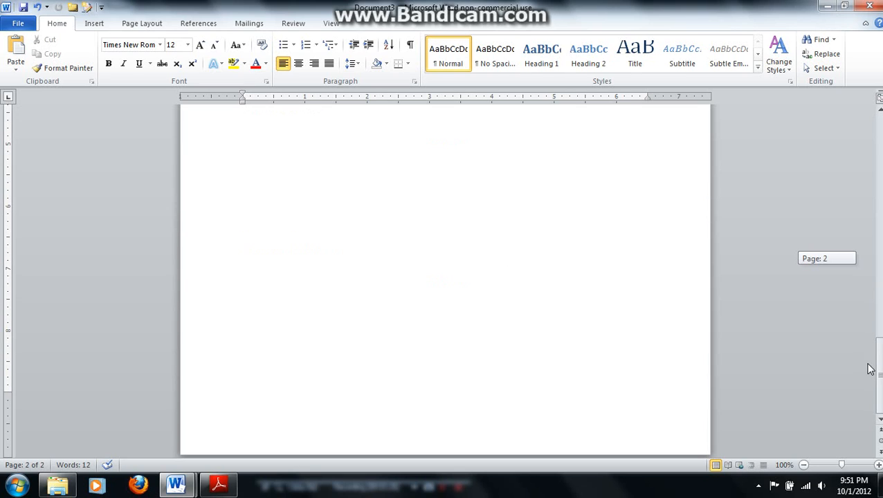
scroll(445, 281, up, 6)
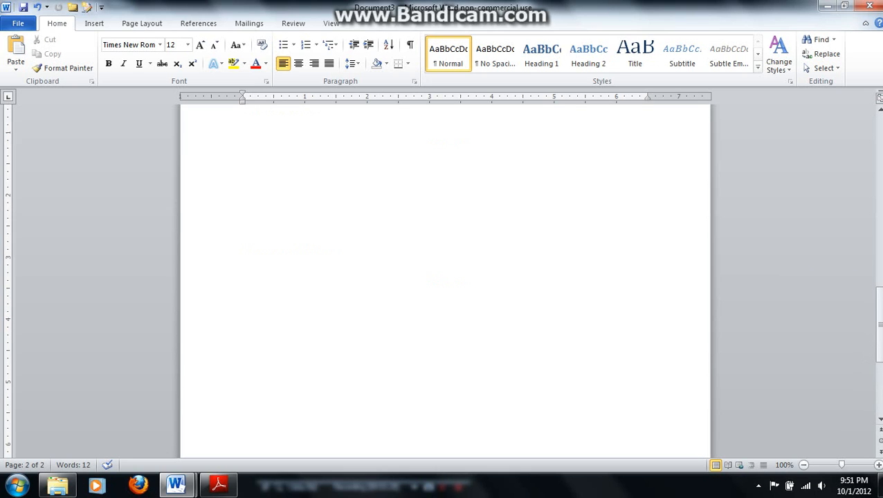
key(ctrl+Return)
key(ctrl+Return)
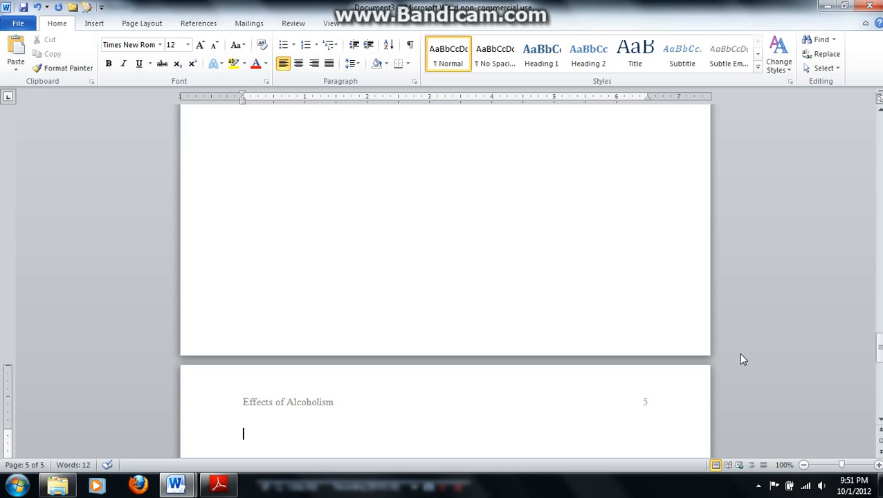
drag(879, 349, 881, 371)
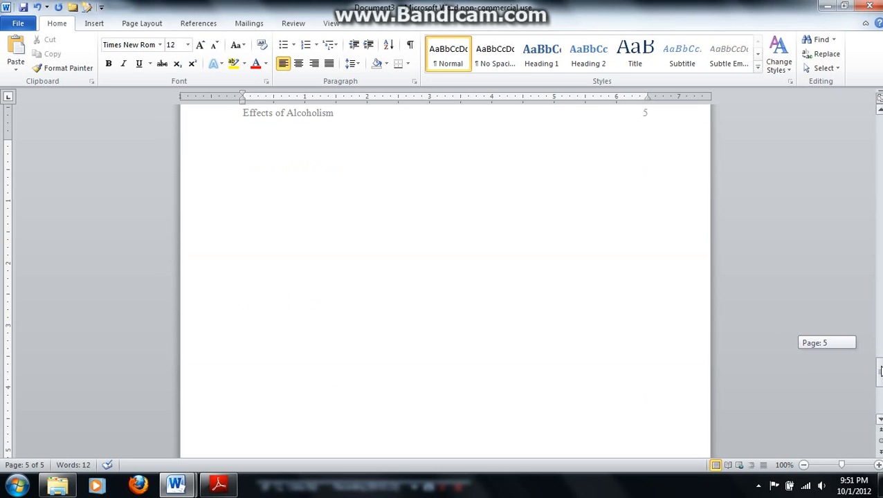
key(ctrl+Return)
key(ctrl+Return)
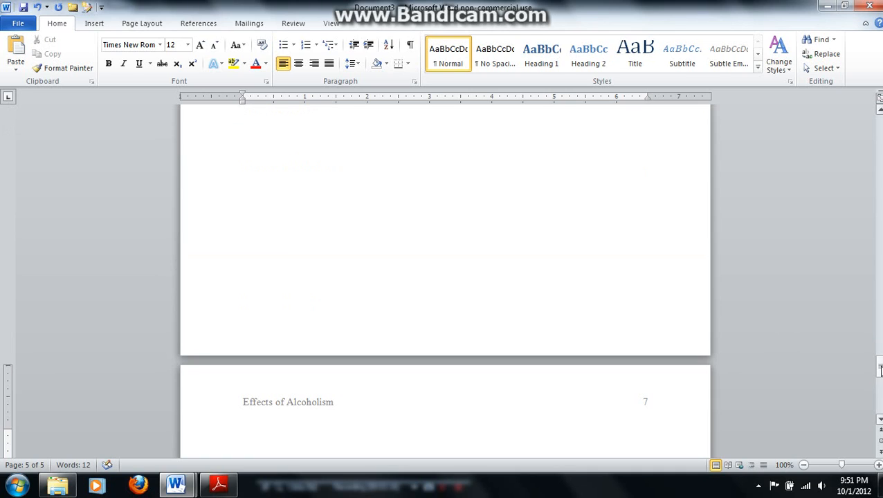
key(ctrl+Return)
key(ctrl+Return)
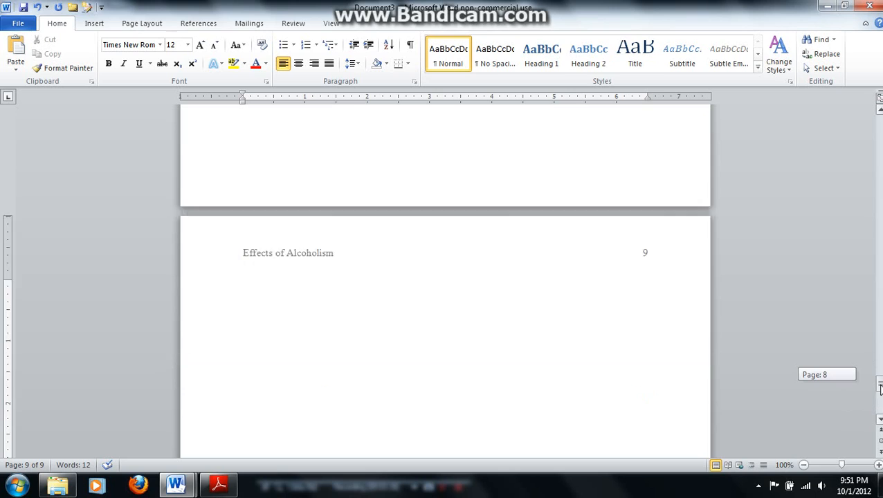
drag(881, 389, 880, 392)
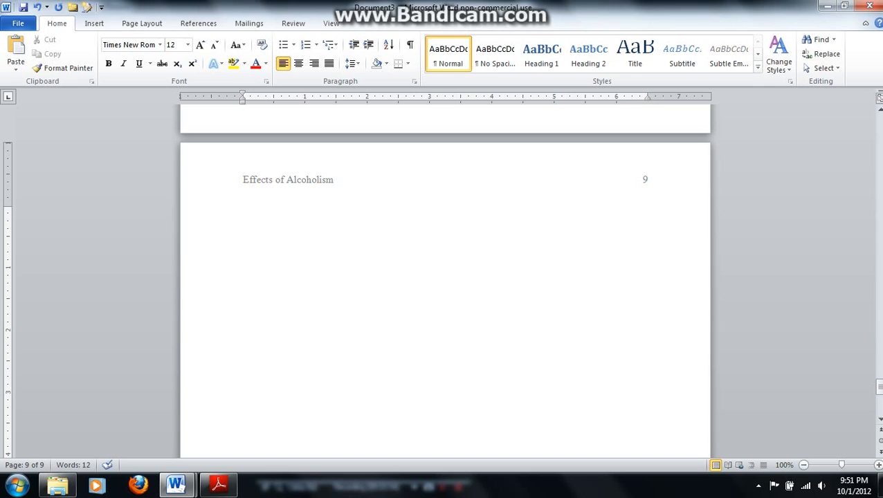
Set the citation and bibliography style to APA Sixth Edition
click(196, 25)
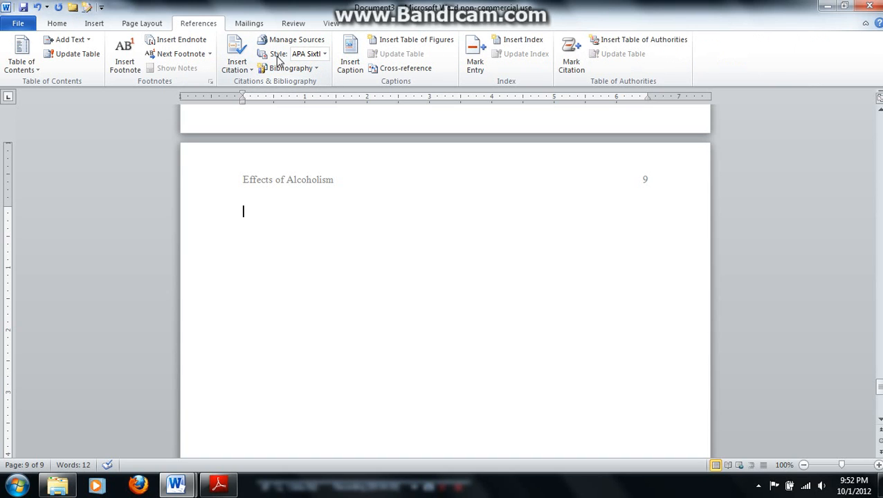
click(325, 54)
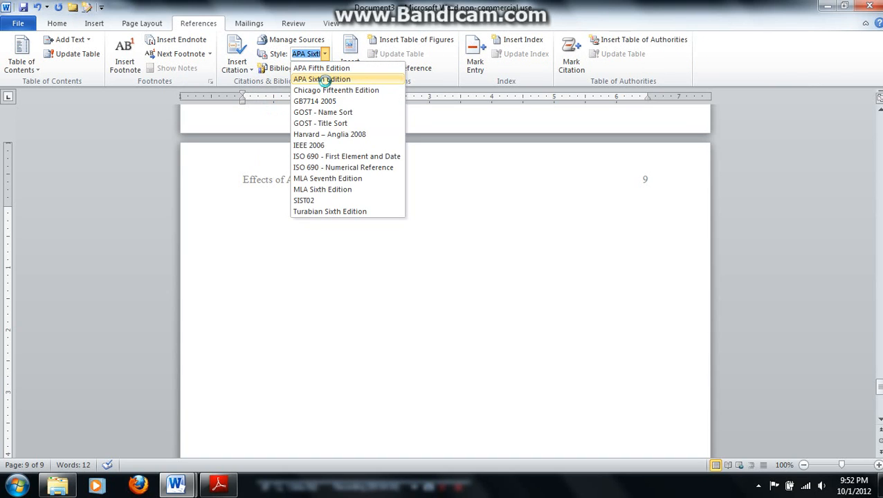
click(325, 79)
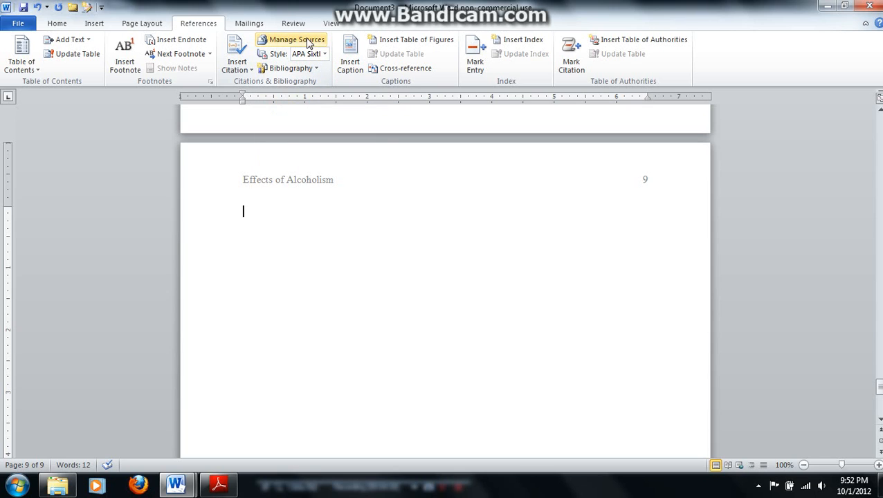
Create a new source of type Book in the Source Manager and enter both authors' names, joined by "and"
click(307, 44)
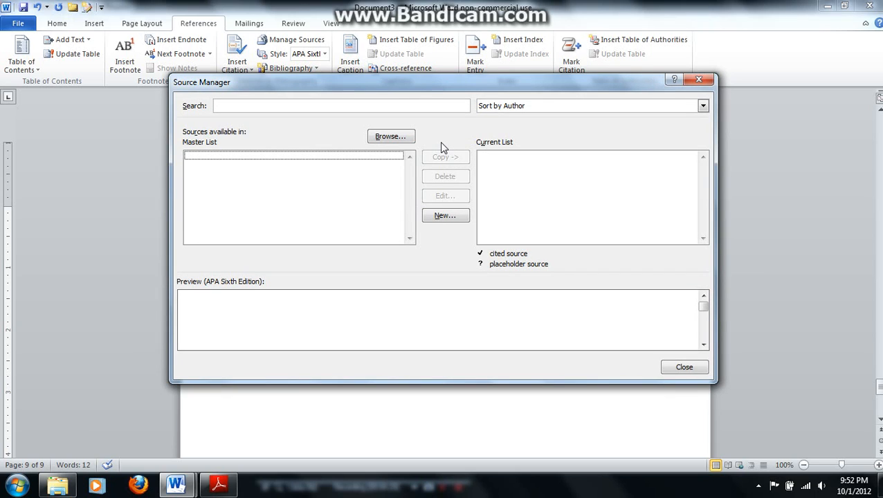
click(443, 217)
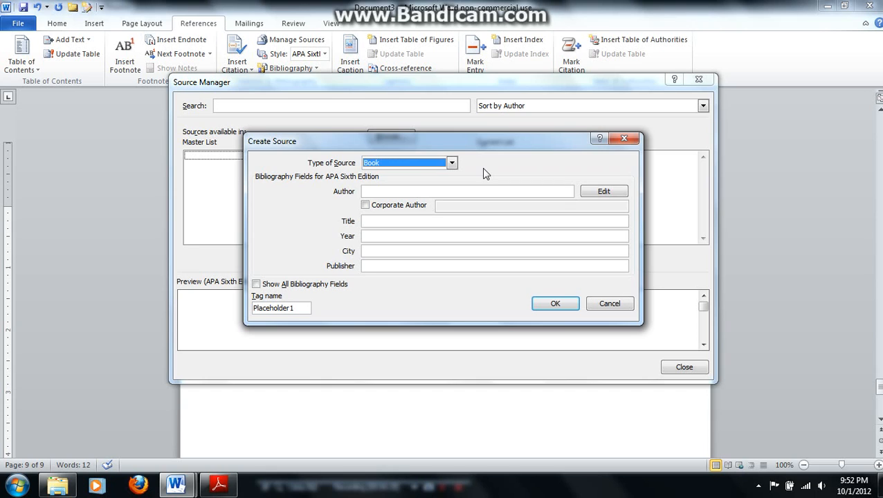
click(436, 191)
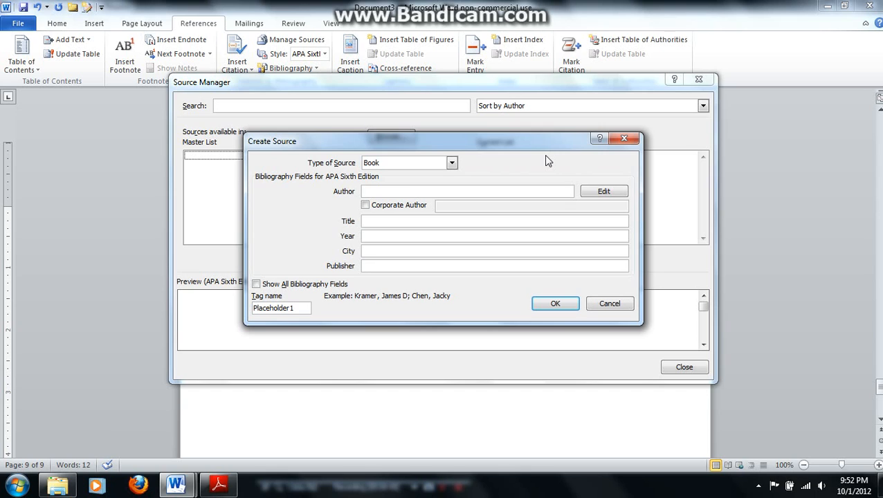
text(Reik)
key(BackSpace)
text(nking, J. and )
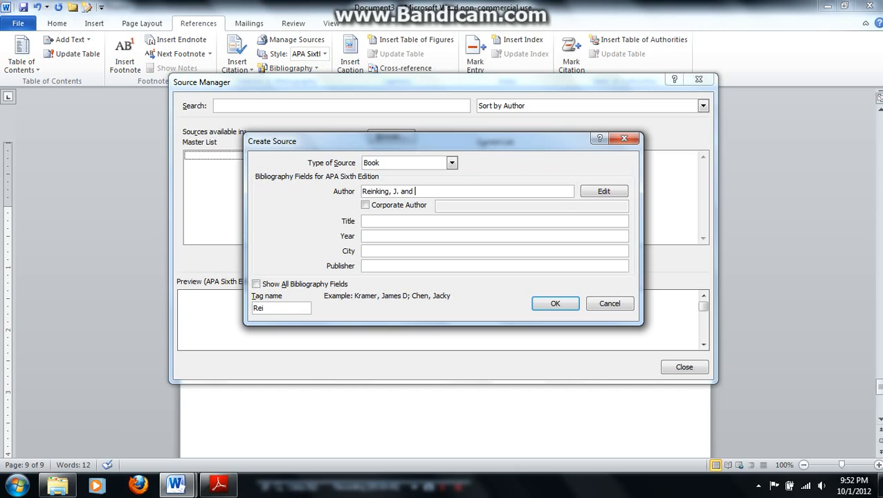
text(von der Osten, R.)
Enter "Strategies for Successful Writing" as the book source's title
key(Tab)
text(Strat)
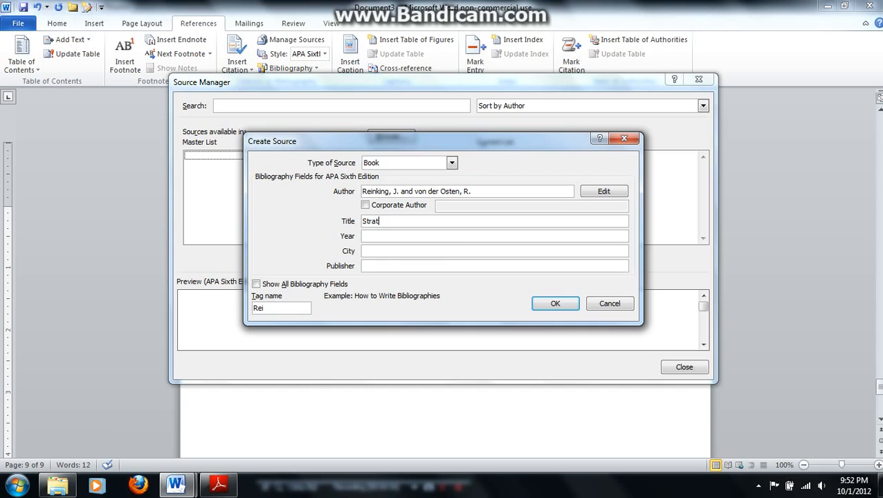
text(egies for Successful Writing)
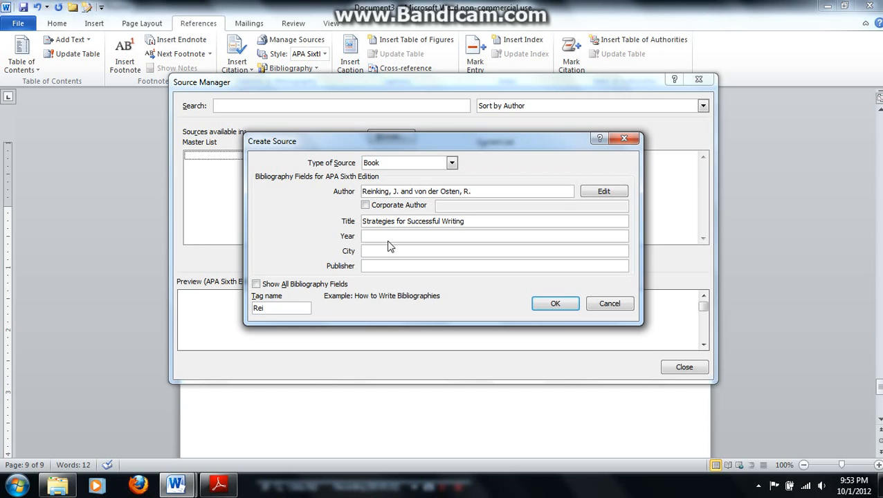
Complete the book source with year 2011, city "Upper Saddle River, NJ" and publisher "Prentice Hall", and save it
key(Tab)
text(20)
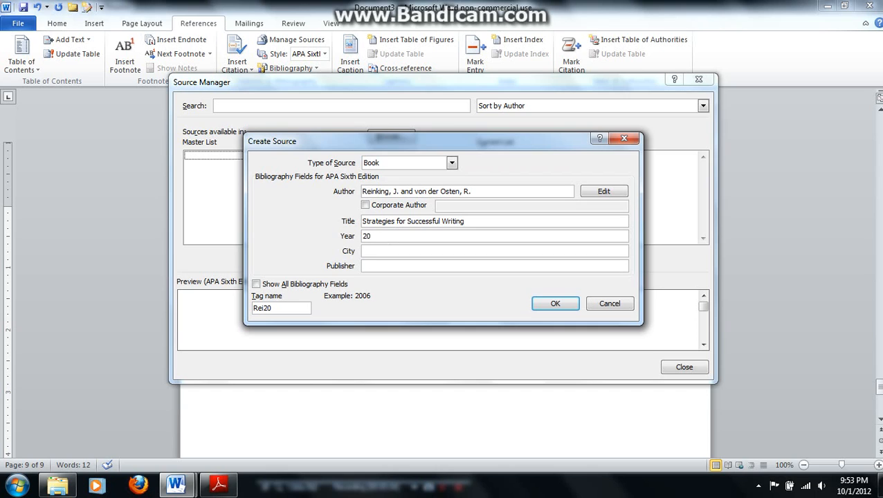
text(11)
key(Tab)
text(Upper Saddle River, NJ)
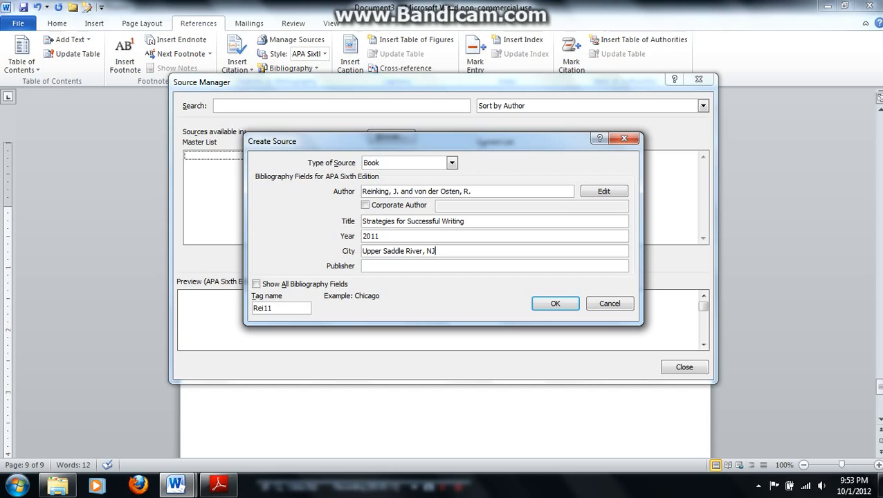
key(Tab)
text(Prentice Hall)
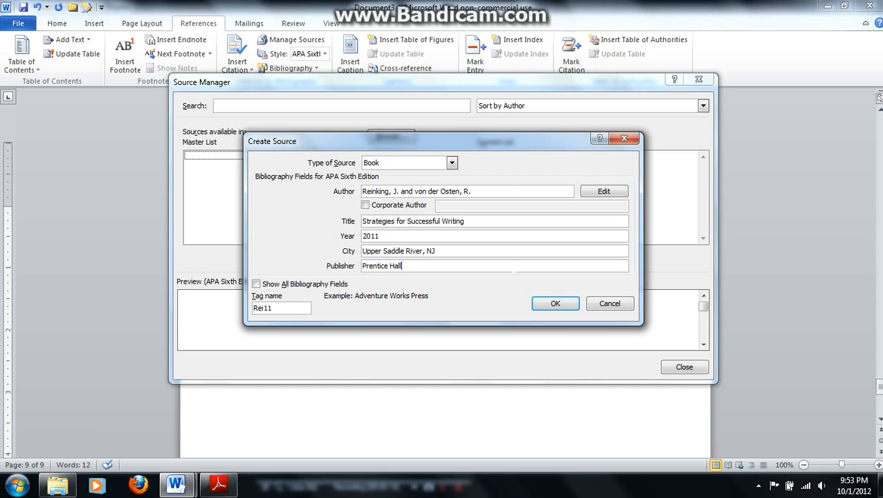
click(553, 303)
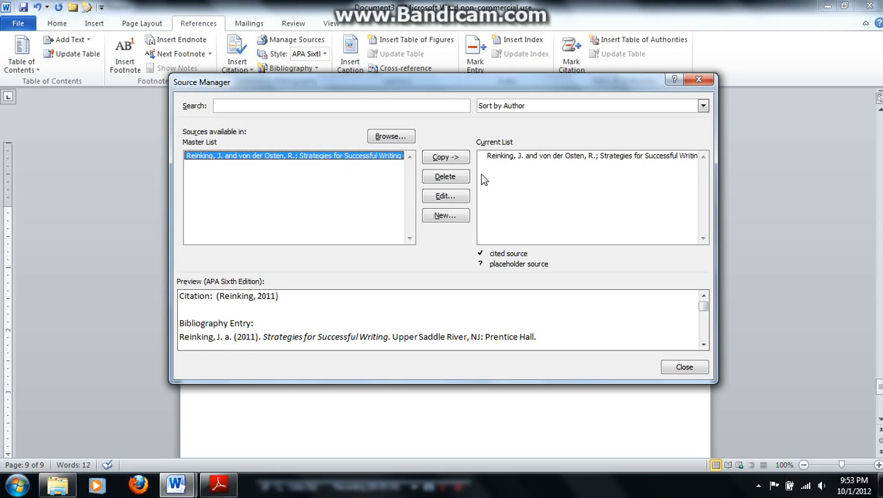
Delete the book source from both the current list and the master list
click(509, 156)
click(446, 178)
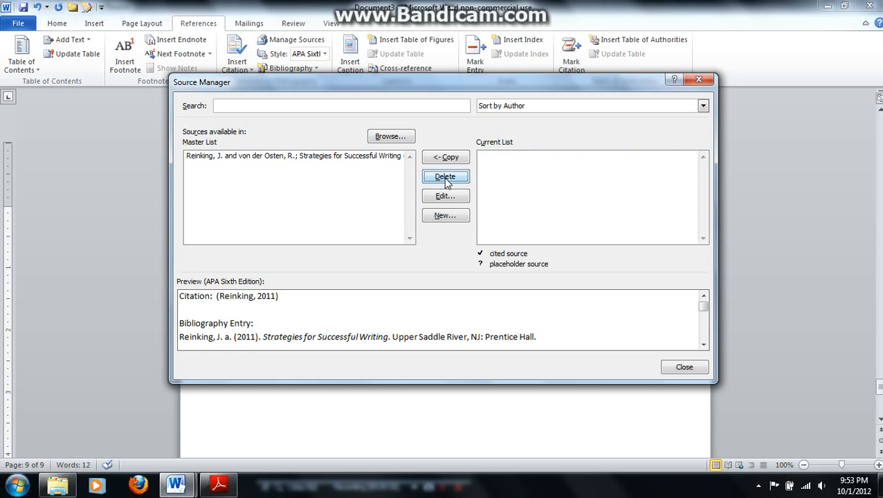
click(382, 156)
click(436, 178)
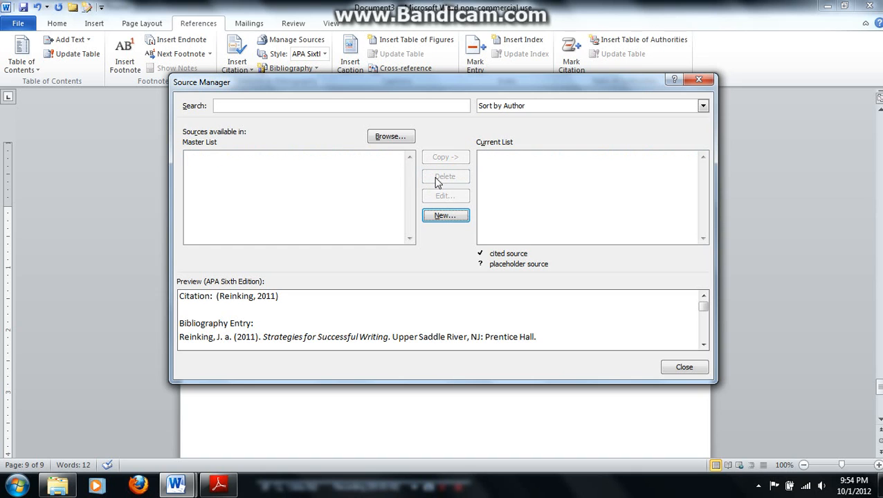
Create a new source of type Book and enter the first author's last name and initial
click(445, 216)
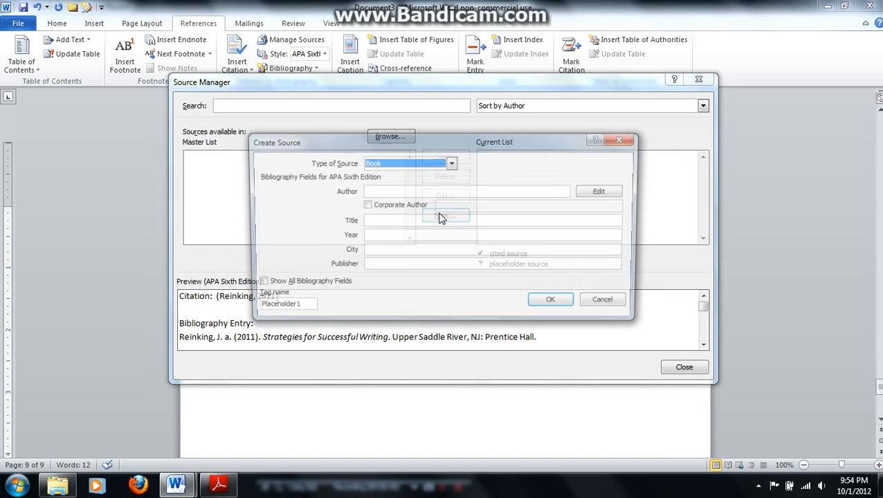
click(405, 193)
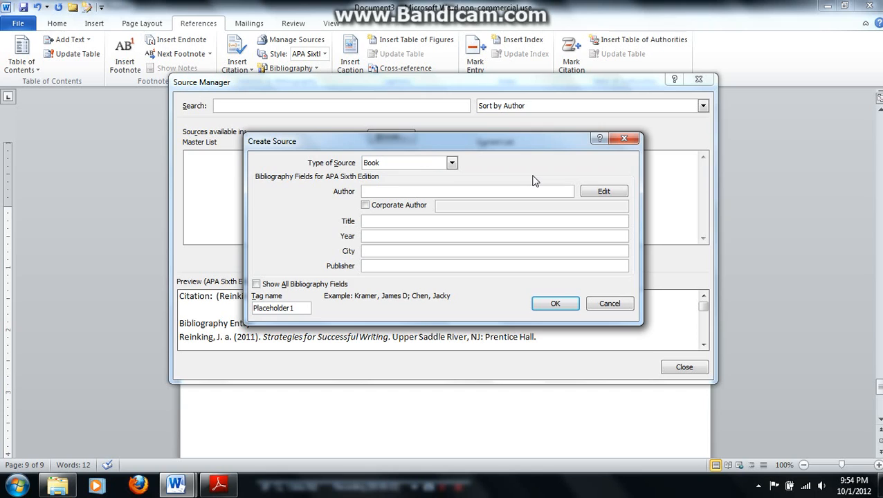
text(Reinking, J.)
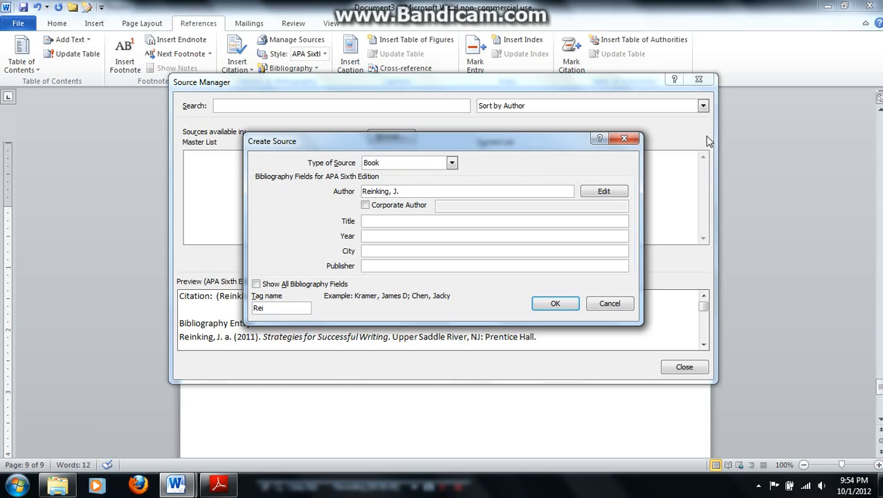
Add the second author's last name and first initial to the book source as a separate name
click(607, 193)
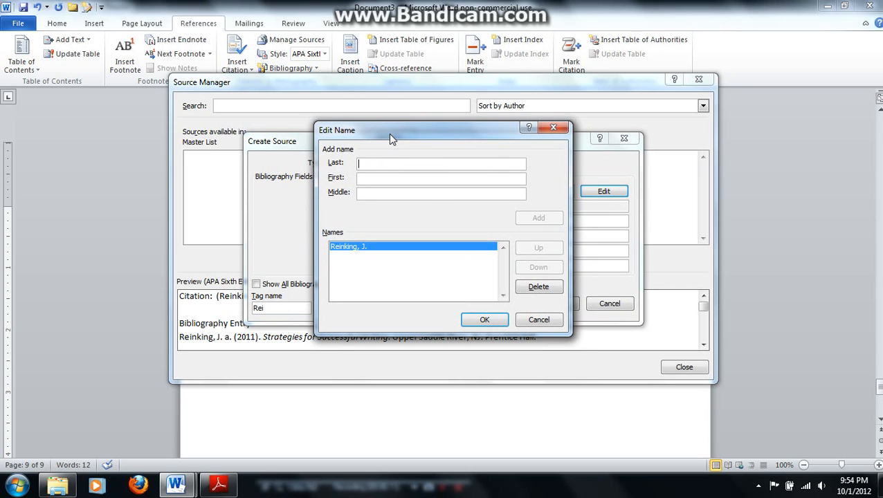
text(von der Osten)
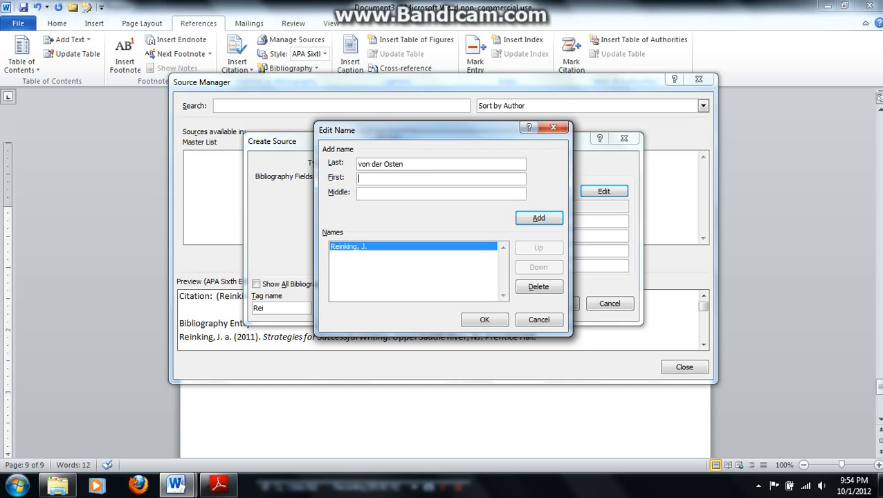
text(R.)
click(536, 218)
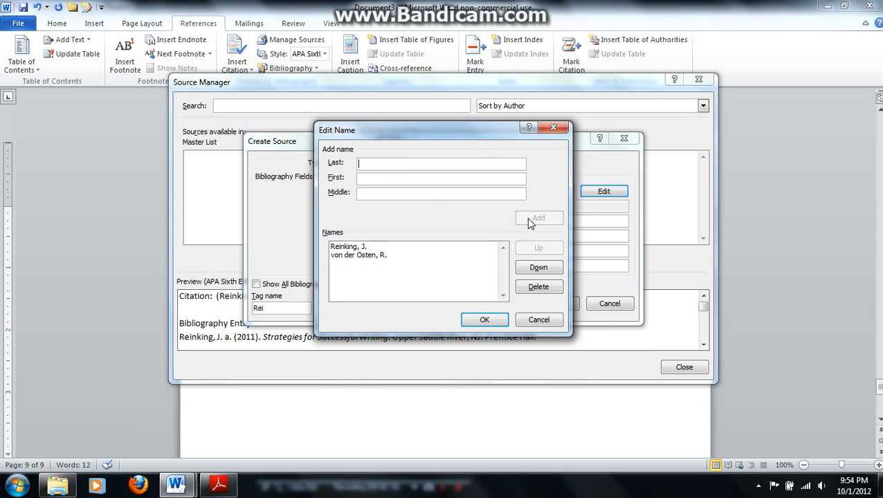
click(485, 324)
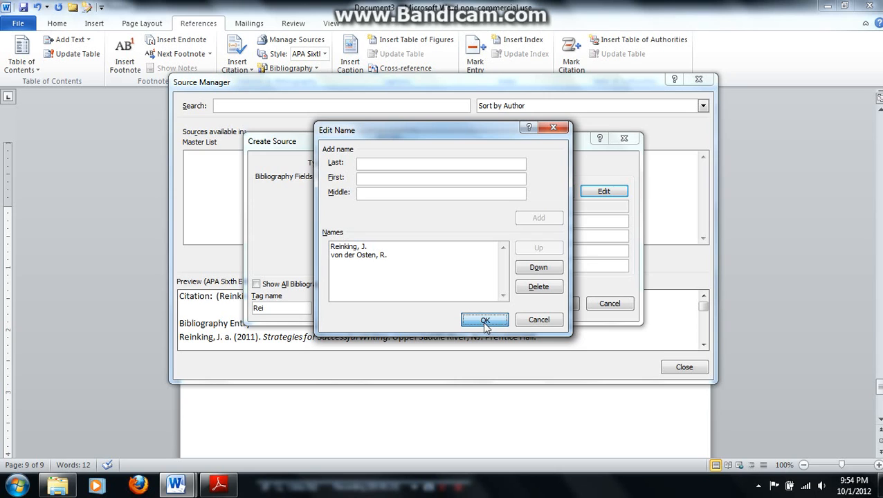
click(485, 321)
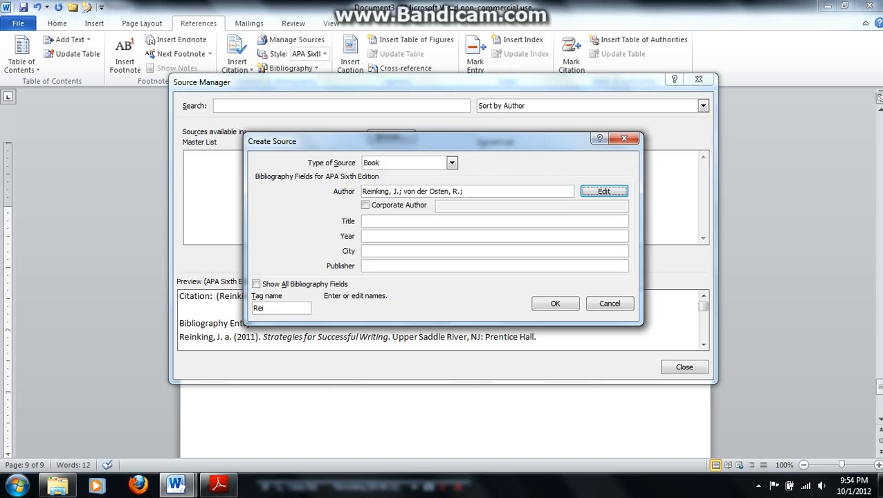
Enter "Strategies for successful writing, 9th ed." as the source's title and 2011 as its year
click(374, 223)
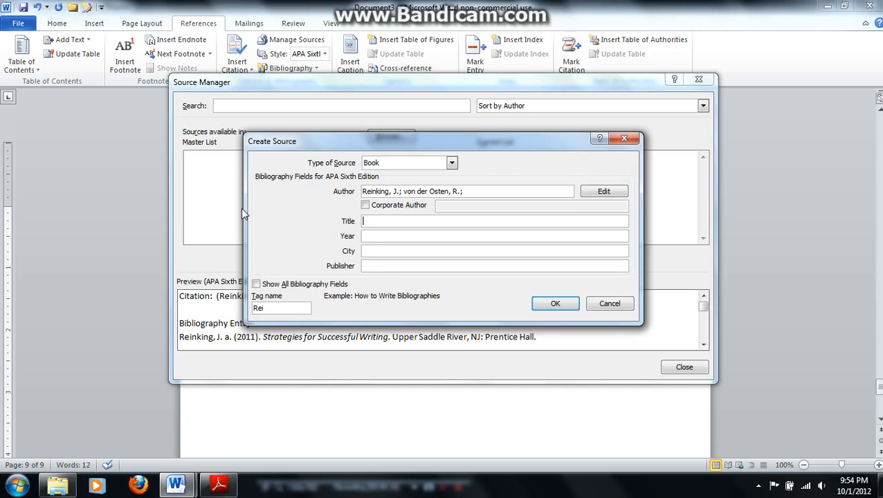
text(Strategies for successful writin)
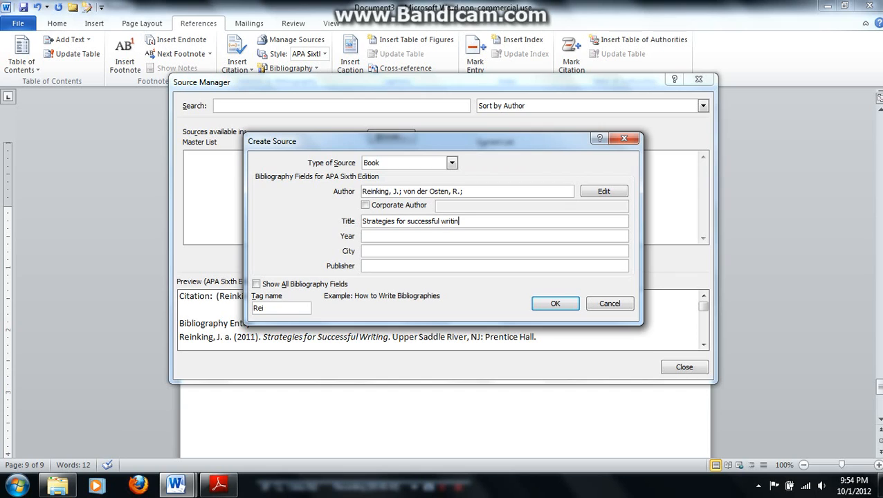
text(g, 9th ed.)
key(Tab)
text(2011)
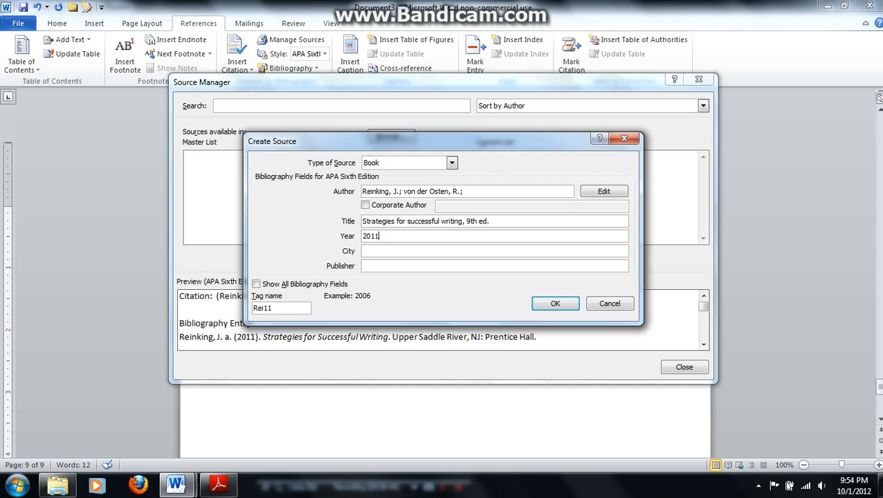
Save the source with city "Upper Saddle River, NJ" and publisher "Prentice Hall", and preview its entry in the master list
key(Tab)
text(Upper Saddle River, NJ)
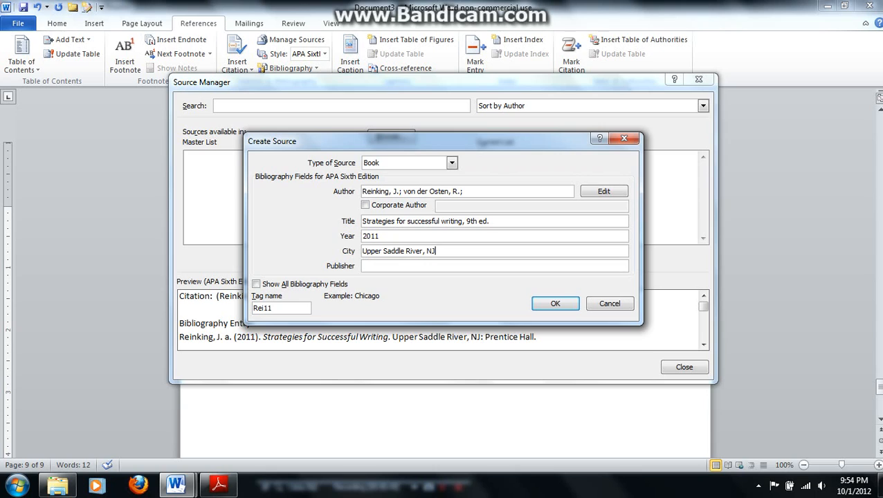
key(Tab)
text(Prentice Hall)
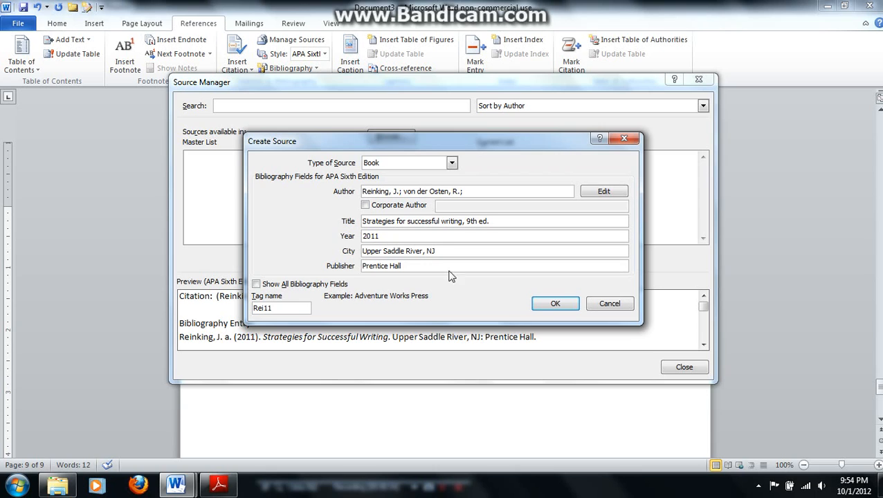
click(555, 303)
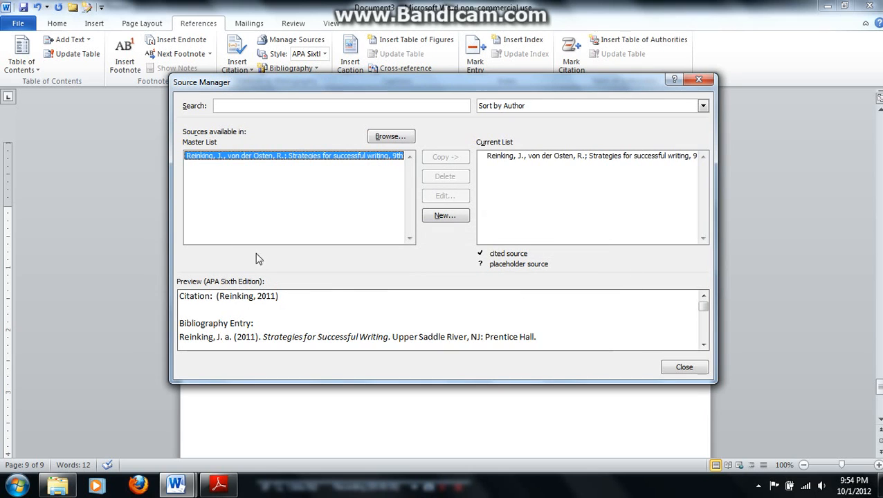
click(218, 160)
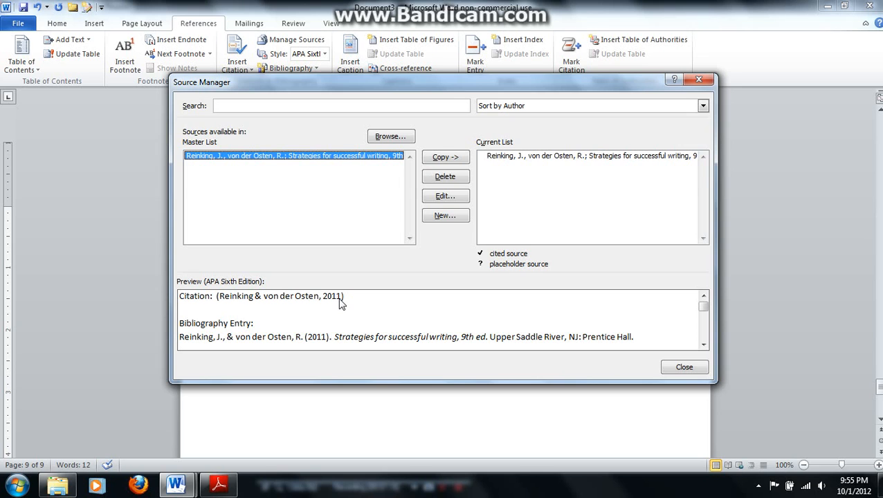
Start another new source and examine the source types it can be assigned
click(448, 217)
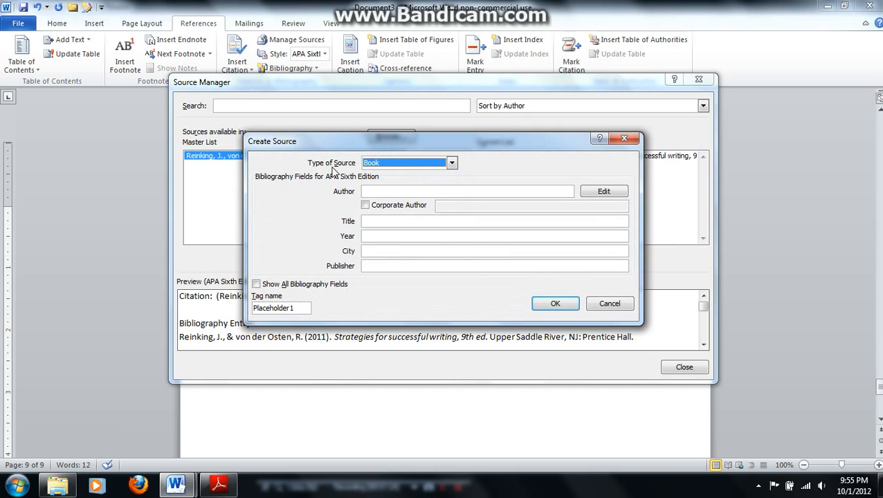
click(452, 164)
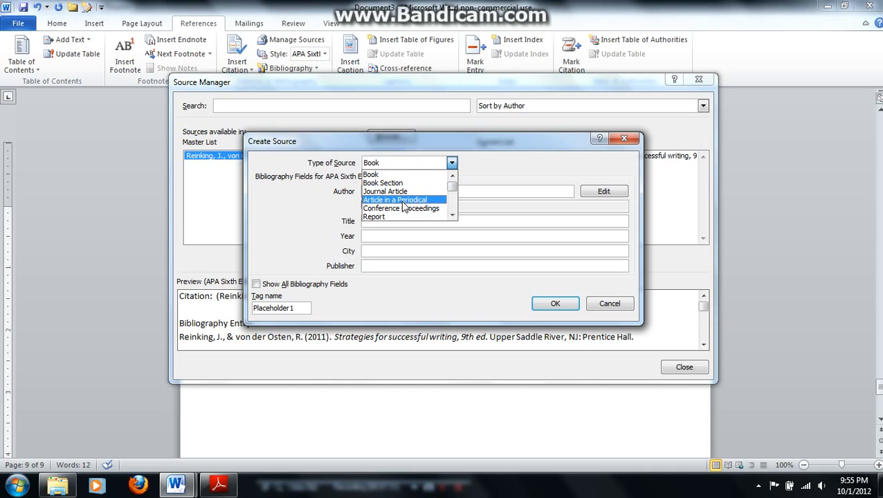
click(452, 215)
click(452, 215)
click(452, 215)
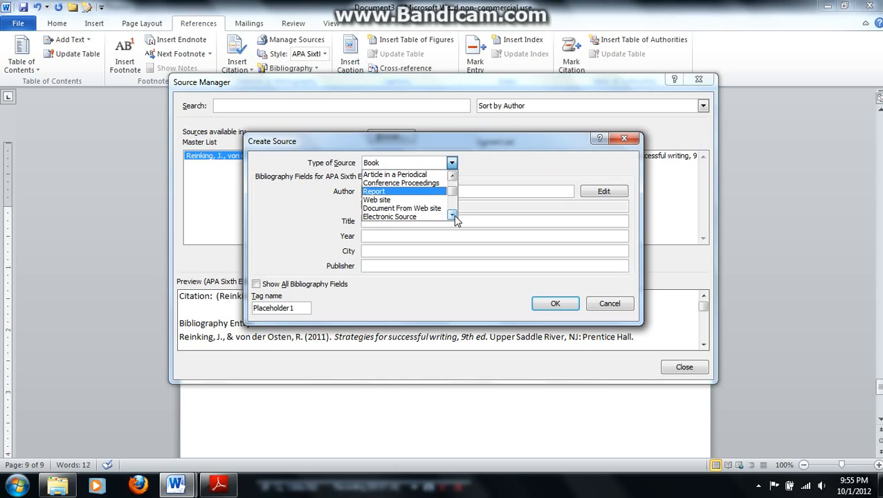
click(452, 215)
click(452, 216)
click(452, 215)
click(452, 215)
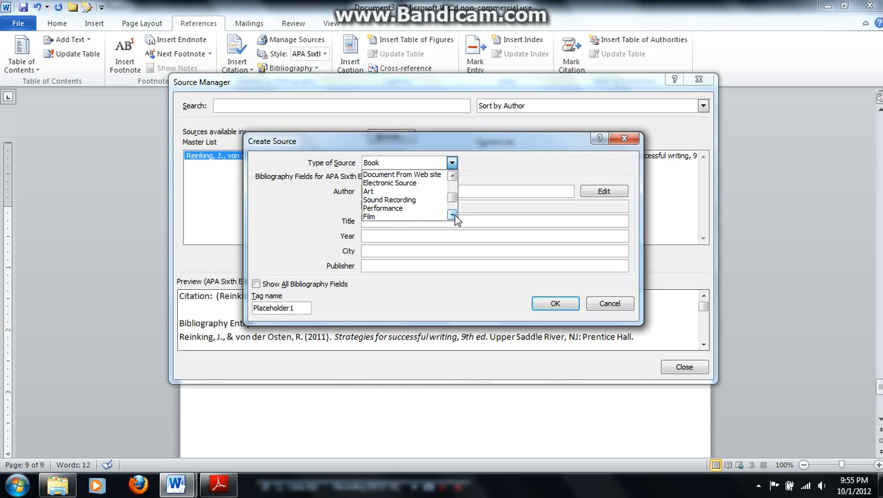
click(452, 215)
click(452, 215)
click(452, 215)
click(452, 215)
drag(450, 209, 452, 177)
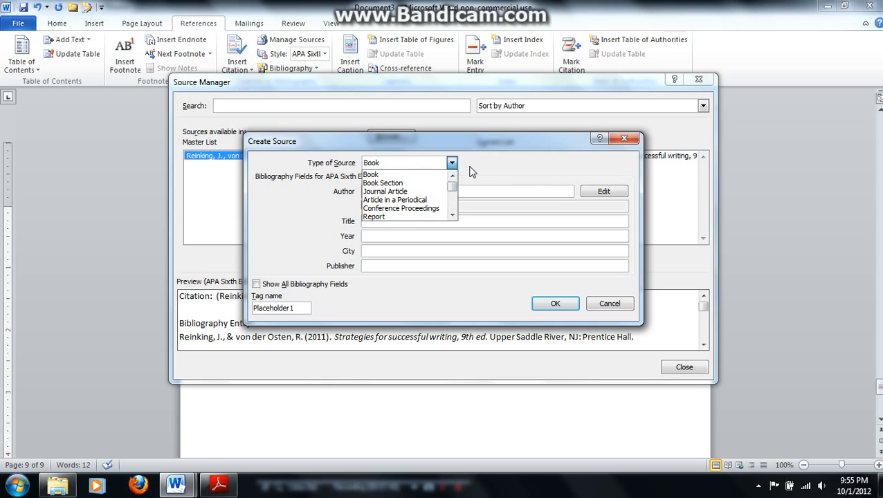
click(469, 172)
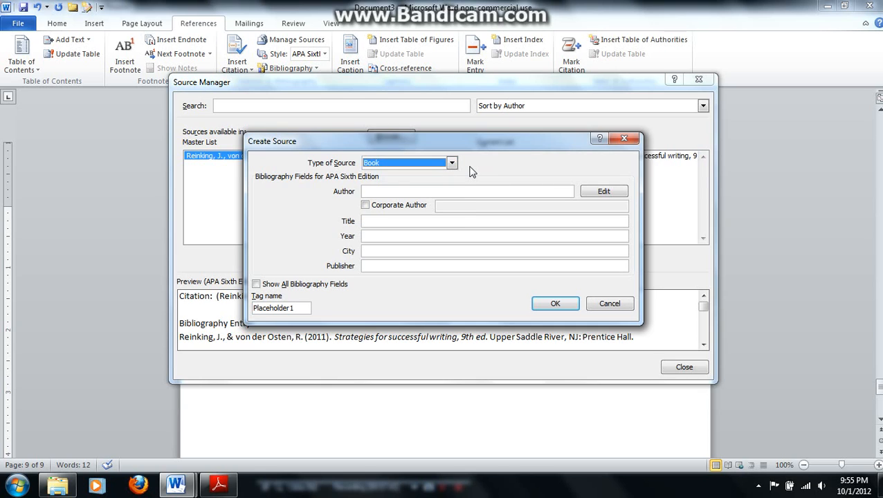
Turn on the Corporate Author option to view its entry field, and discard the new source
click(365, 206)
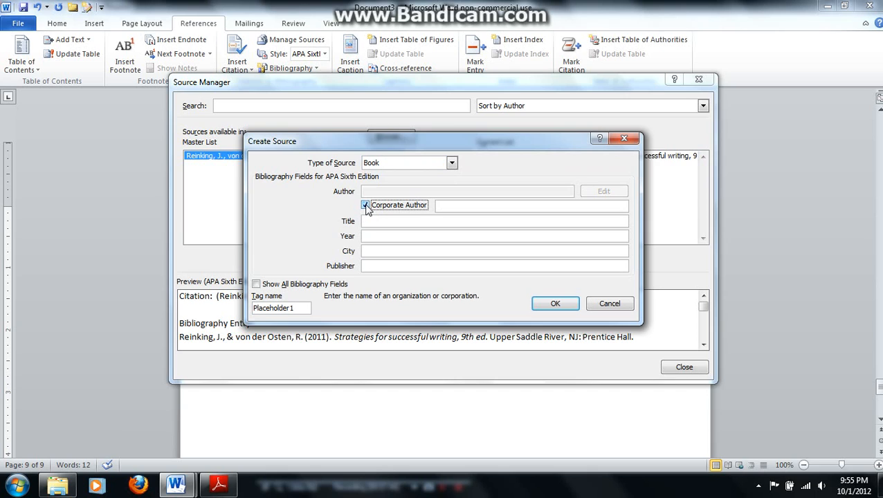
click(437, 207)
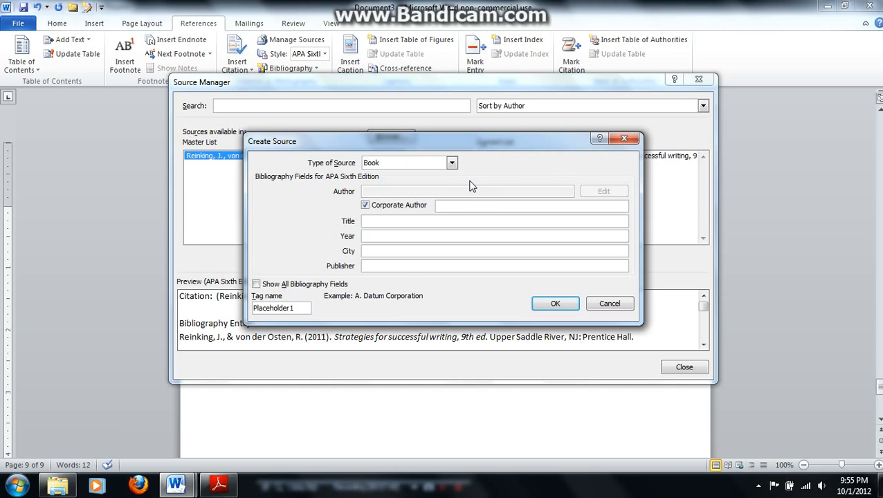
click(610, 303)
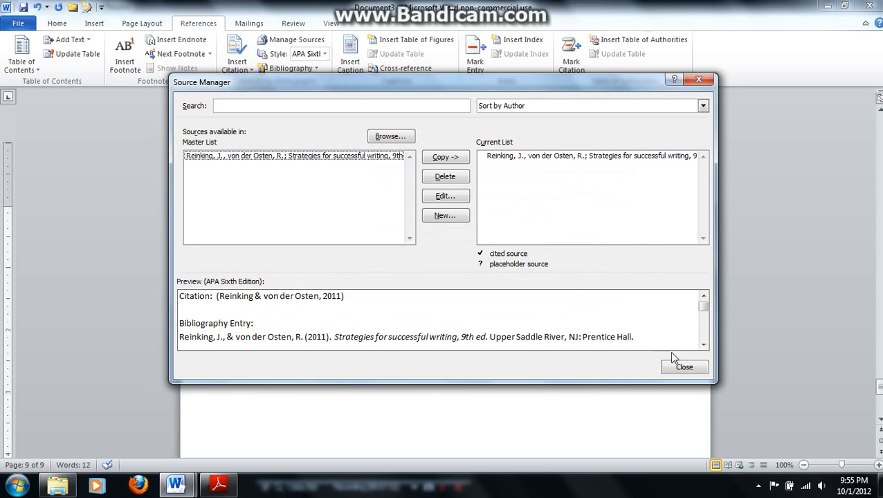
Close the Source Manager and write "Writing is so much fun" on page 9
click(680, 368)
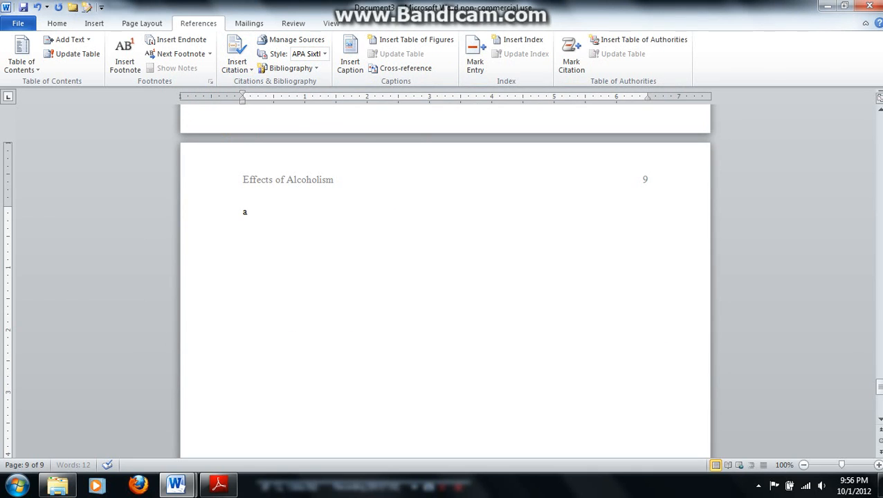
text(a)
key(BackSpace)
text(Writing is so much fun)
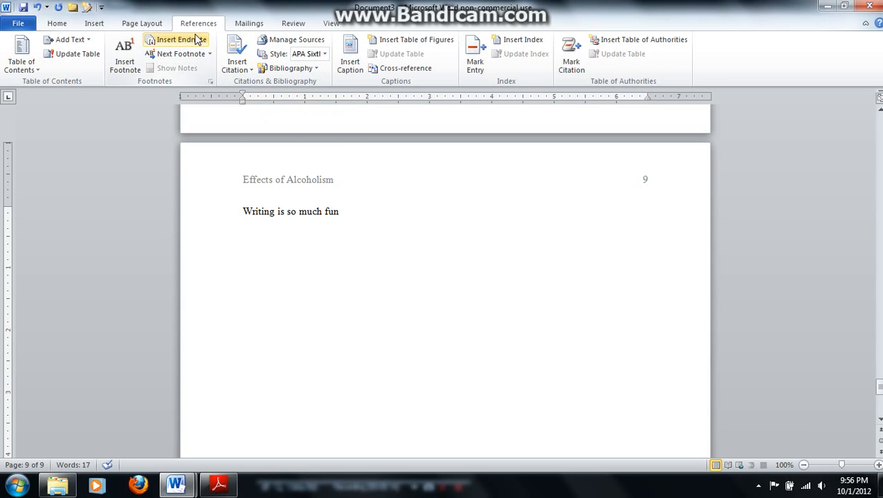
Insert a citation of "Strategies for successful writing, 9th ed." after the sentence and select that citation
click(249, 72)
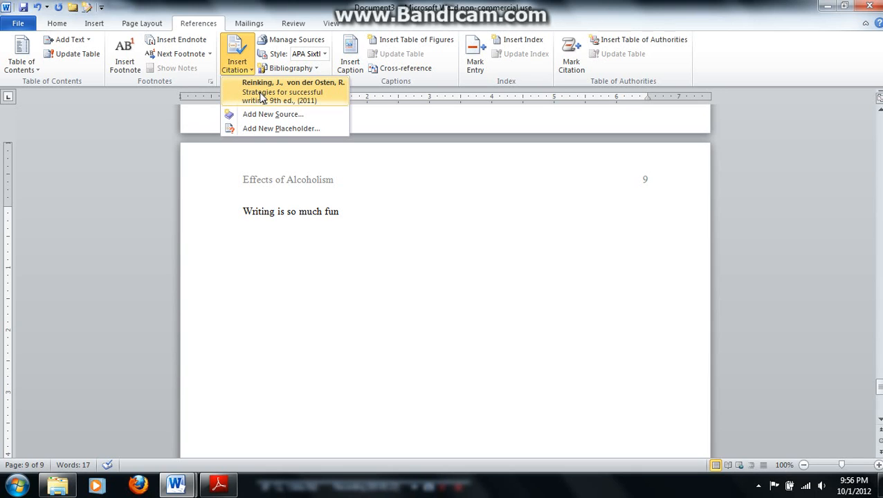
click(262, 96)
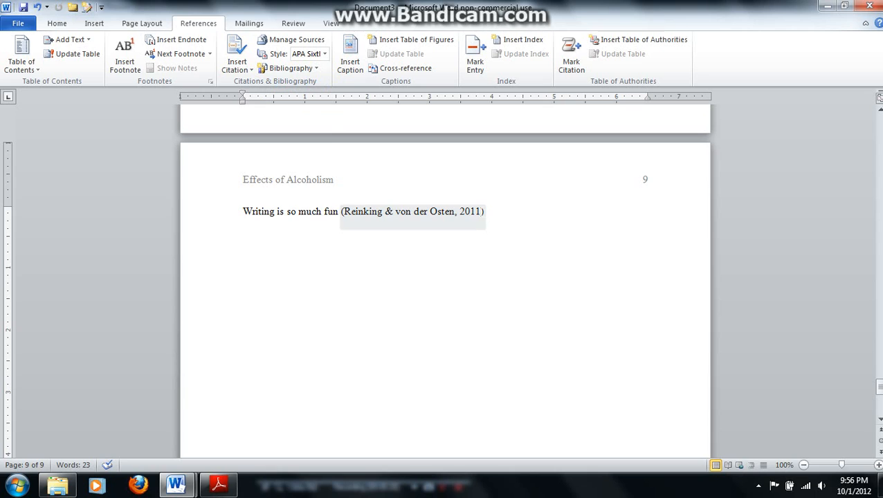
click(483, 211)
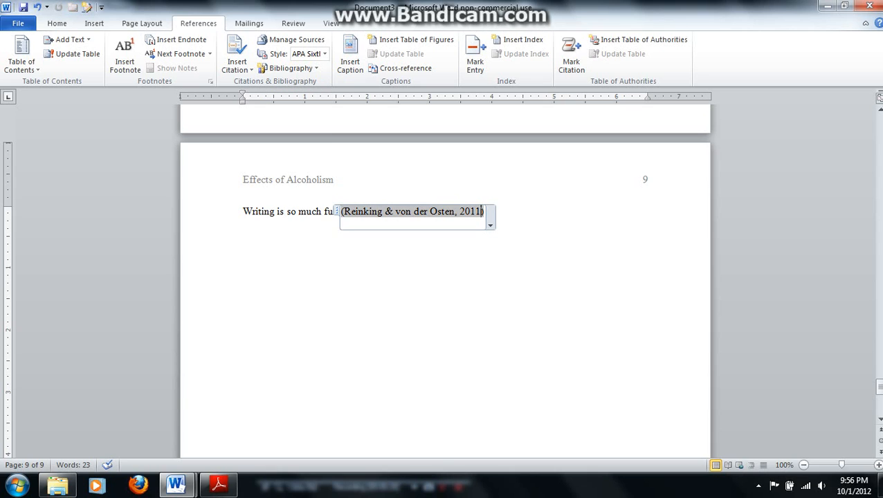
Edit the selected in-text citation on page 9 to include page number 342
key(Return)
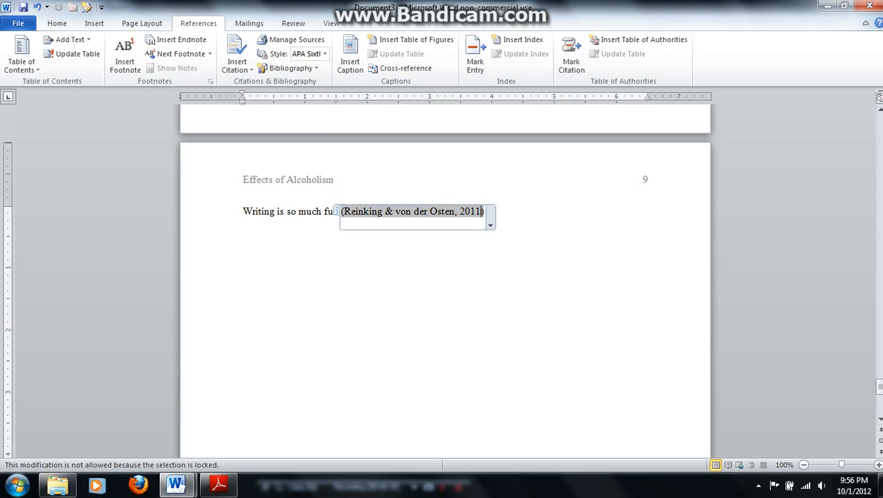
click(490, 226)
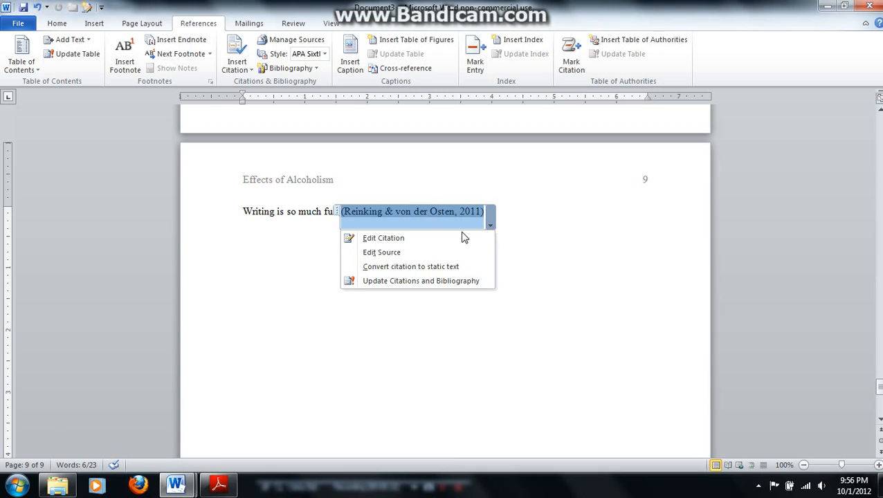
click(410, 240)
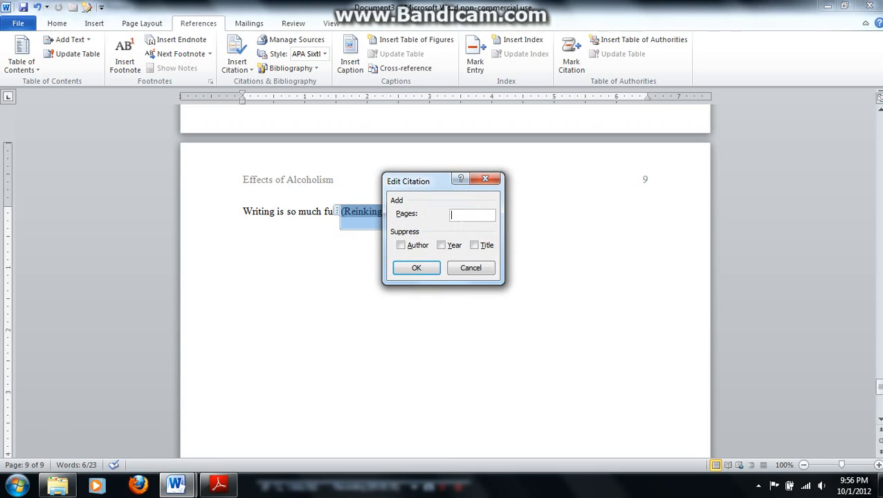
text(342)
click(415, 269)
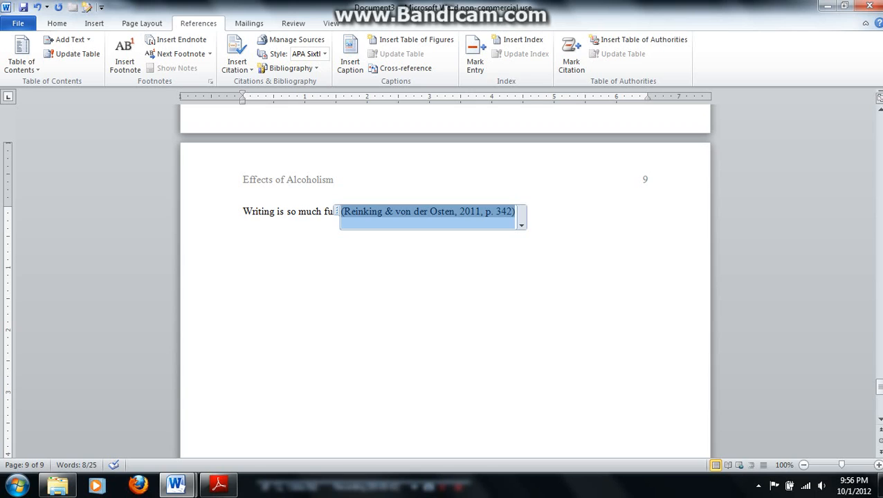
End the sentence on page 9 with a period after the citation
click(516, 212)
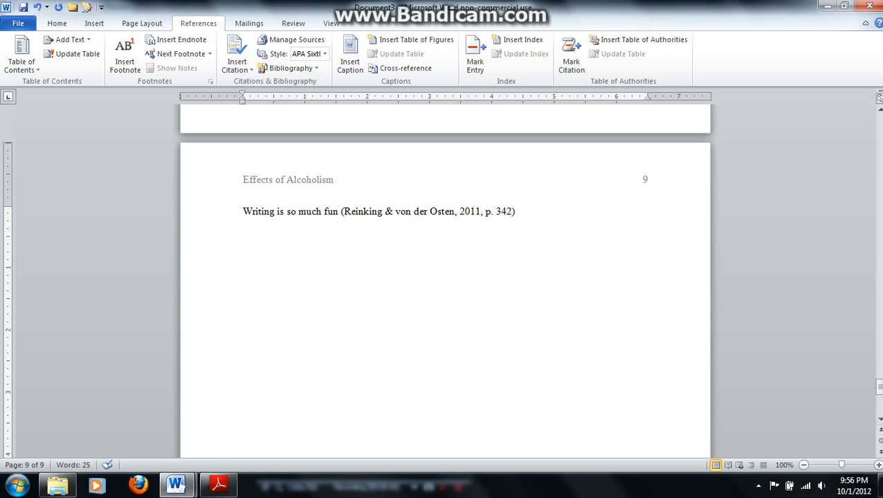
text(.)
drag(242, 211, 324, 211)
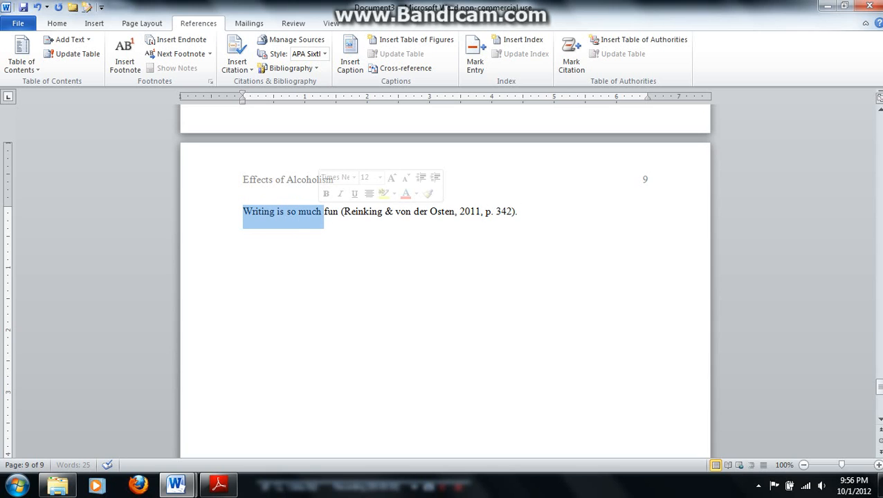
click(350, 211)
click(424, 255)
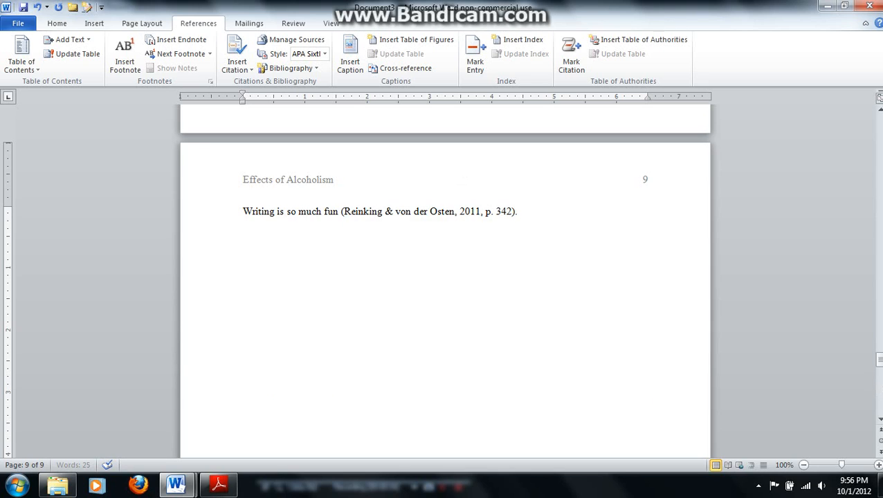
Start a new page after the cited sentence and insert the built-in Bibliography there
key(ctrl+Return)
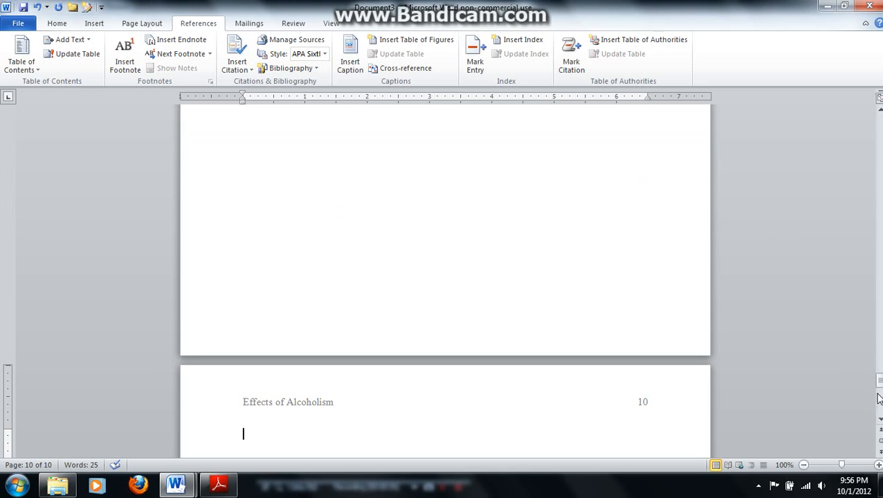
click(879, 419)
click(879, 418)
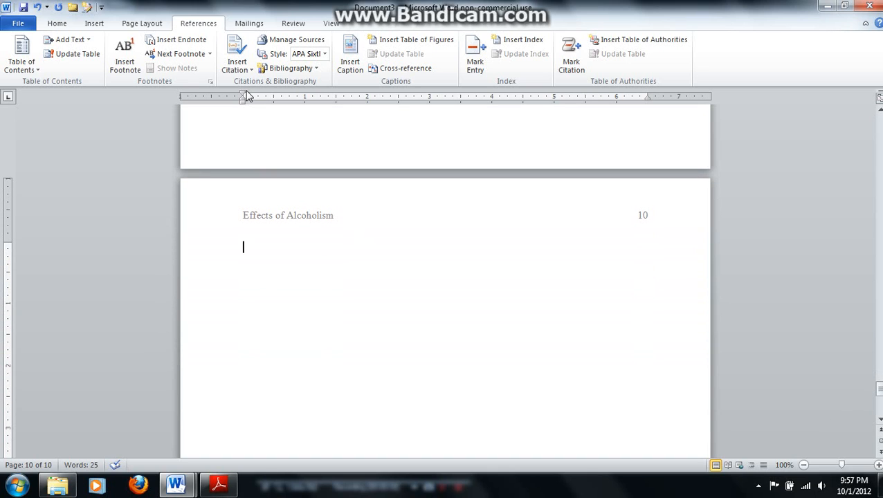
click(317, 68)
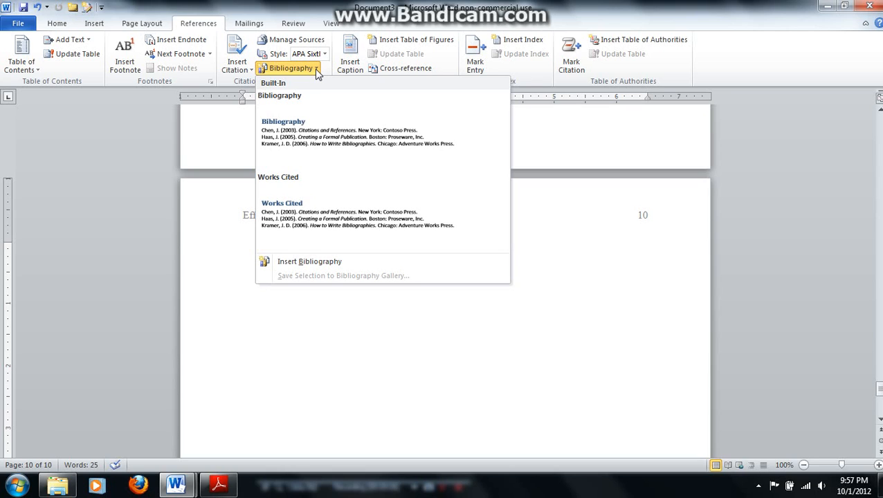
click(310, 138)
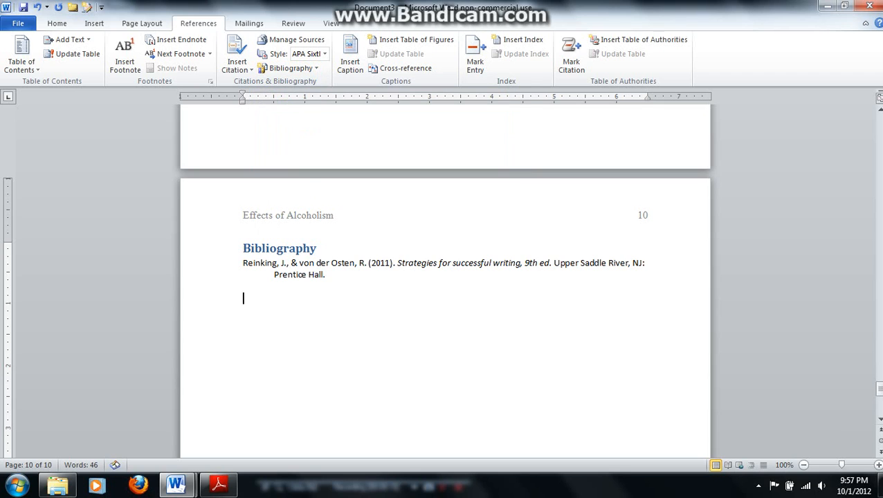
Change the bibliography heading to "References" and center it above the source entry
drag(317, 247, 243, 248)
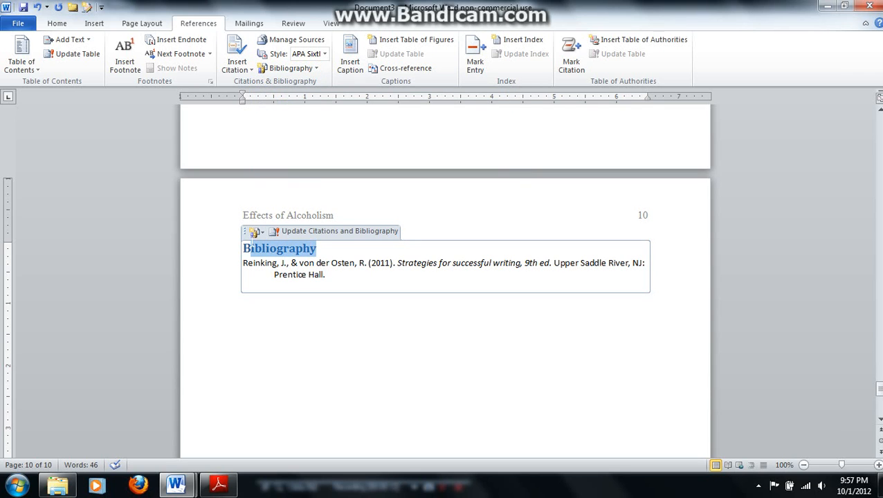
text(References)
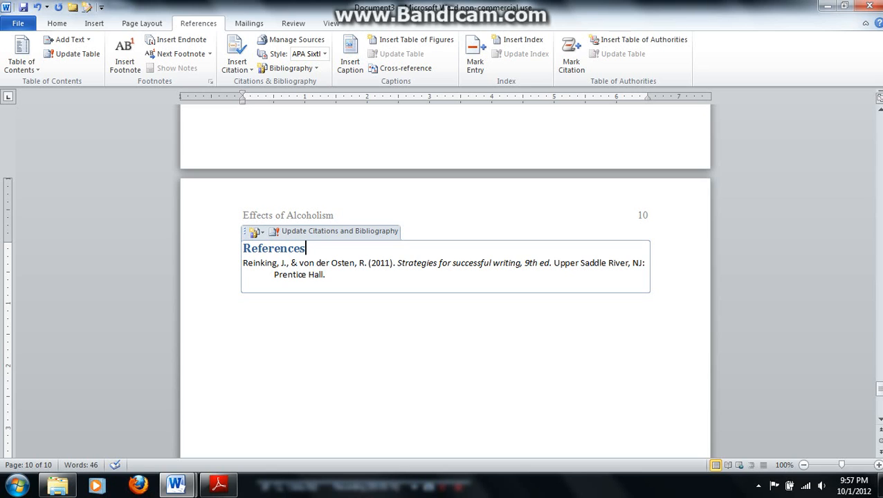
drag(311, 248, 242, 248)
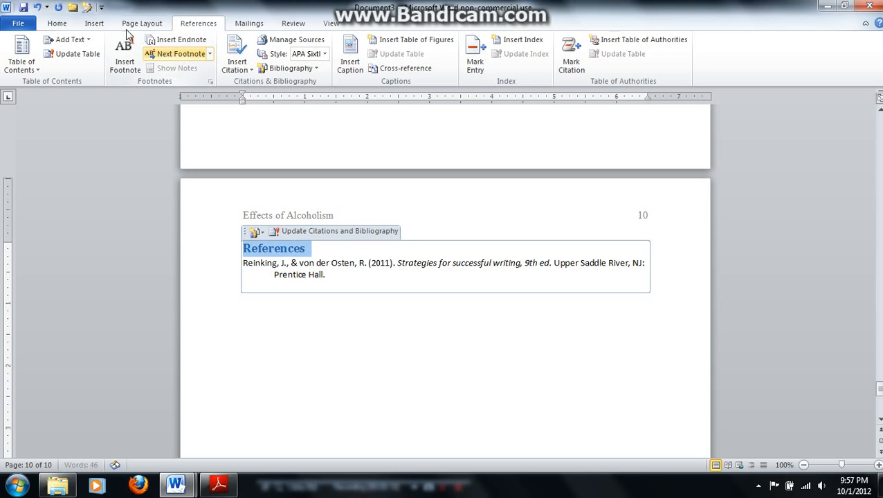
click(56, 24)
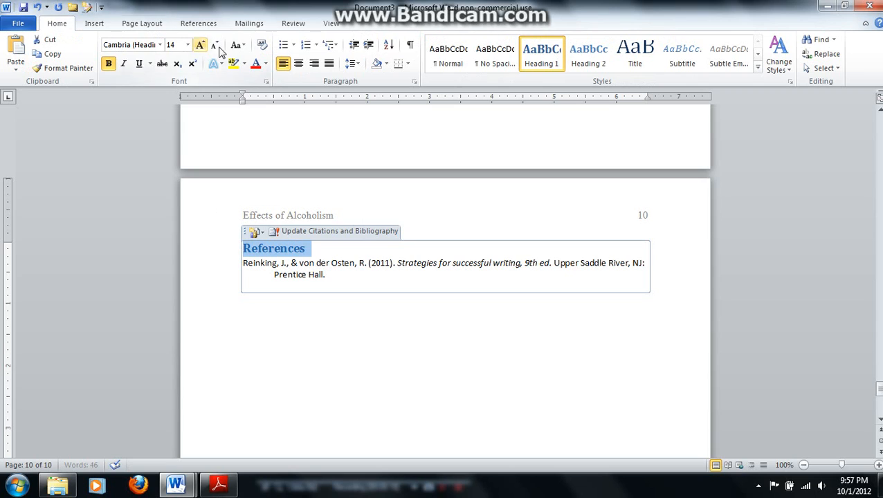
click(299, 64)
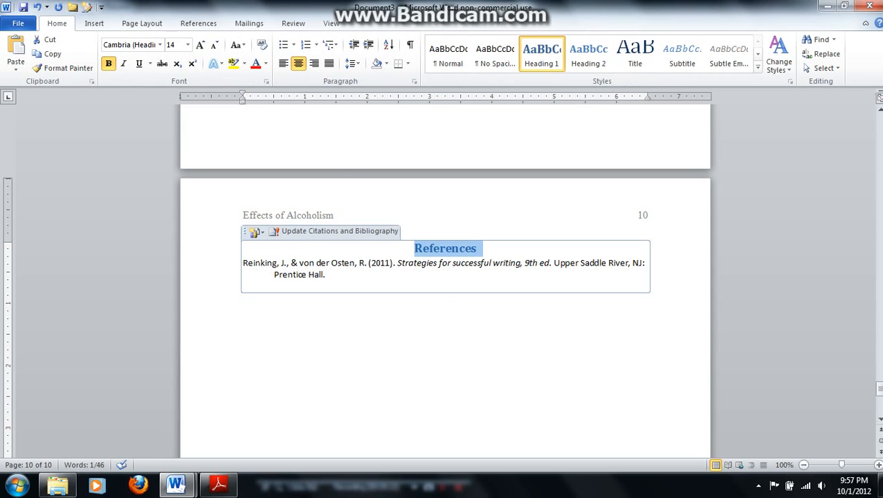
triple_click(243, 263)
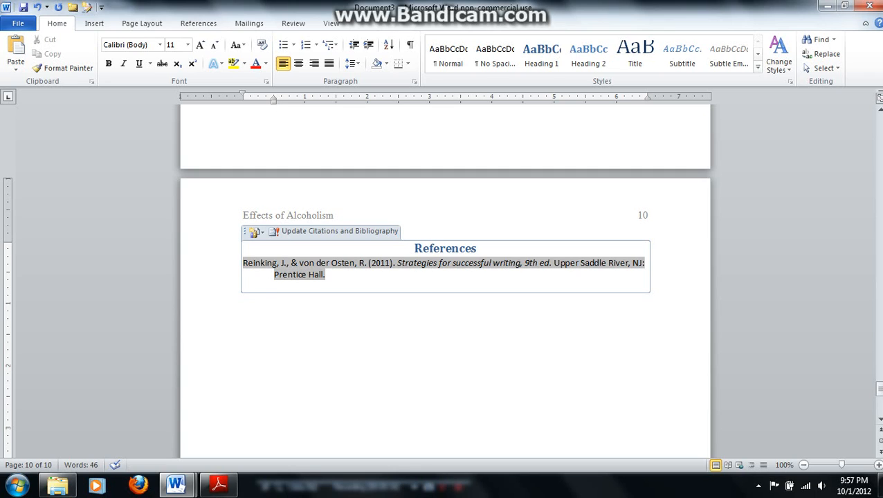
click(244, 298)
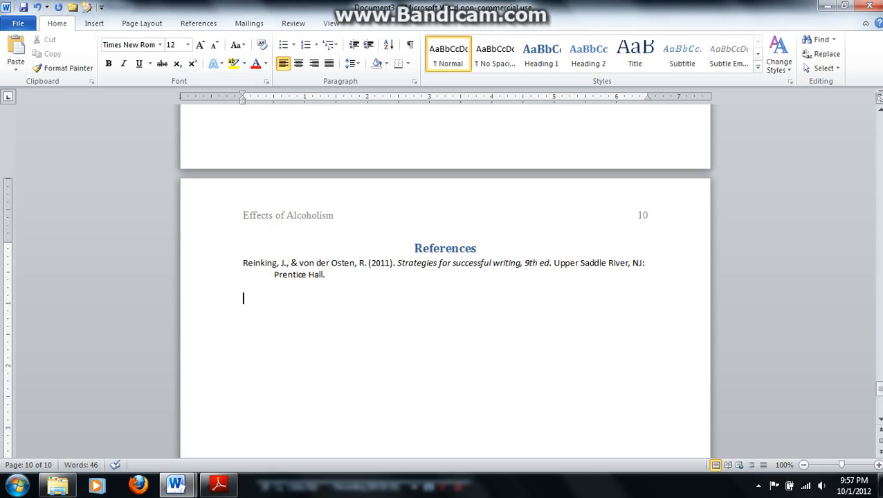